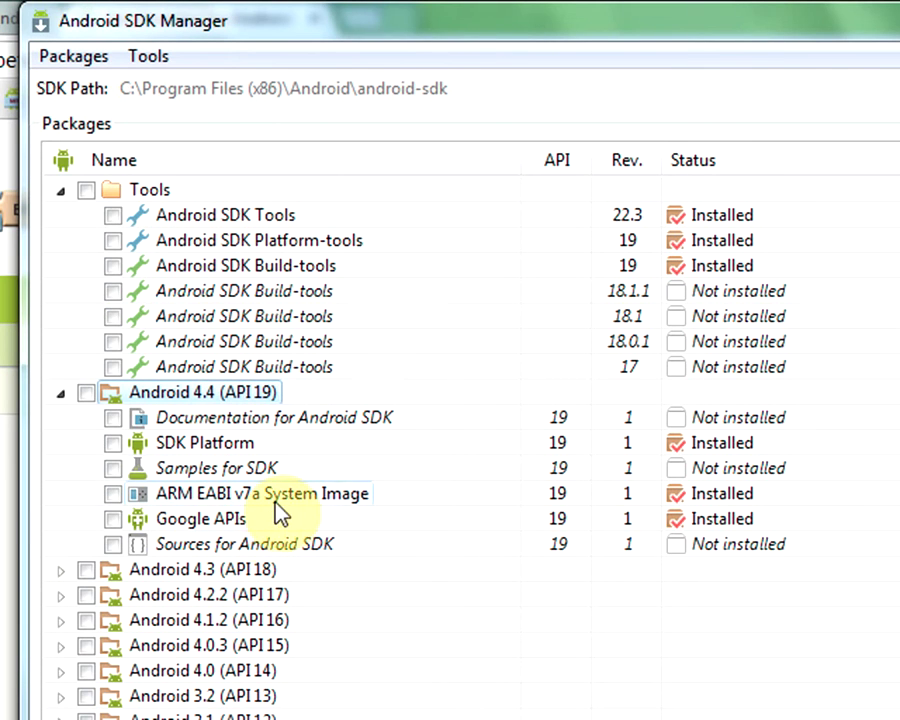
Expand the Android 4.3 (API 18) packages and select its SDK Platform and Intel x86 Atom System Image.
{"action": "mouse_move", "coordinate": [170, 503]}
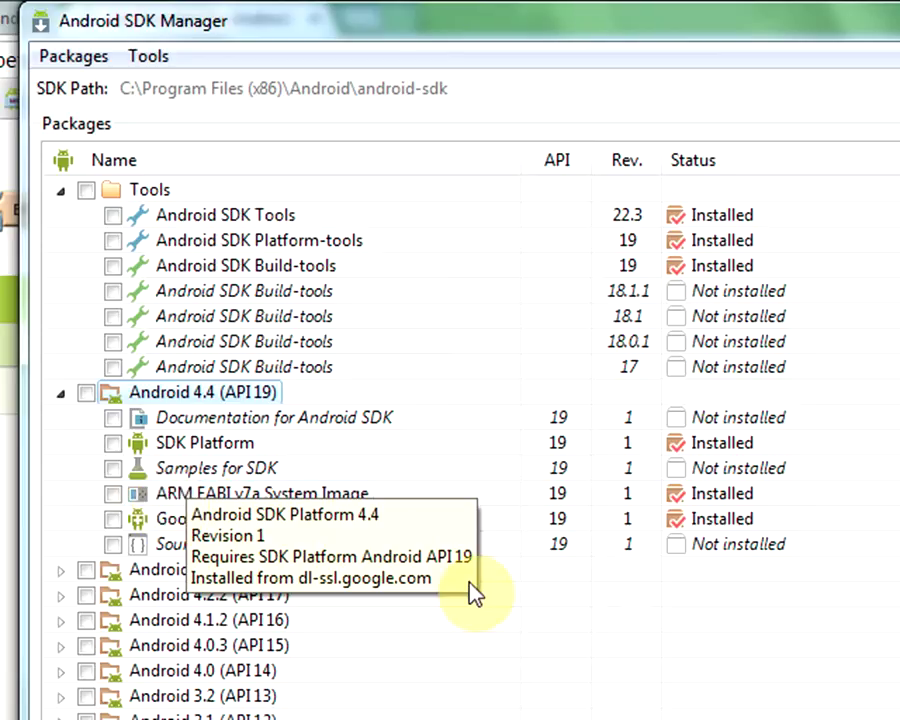
{"action": "left_click", "coordinate": [59, 570]}
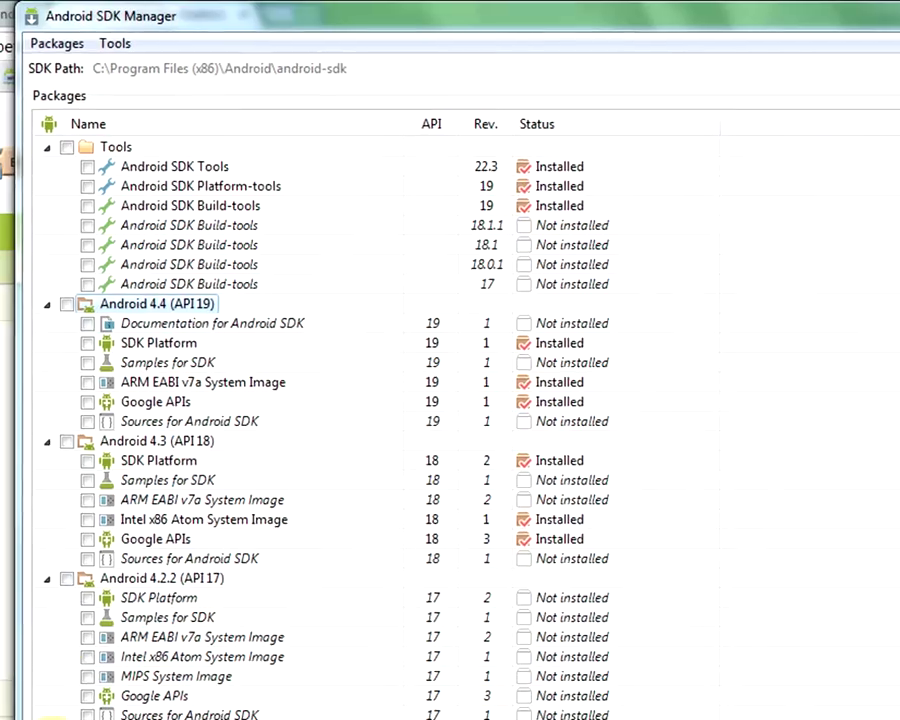
{"action": "left_click", "coordinate": [46, 568]}
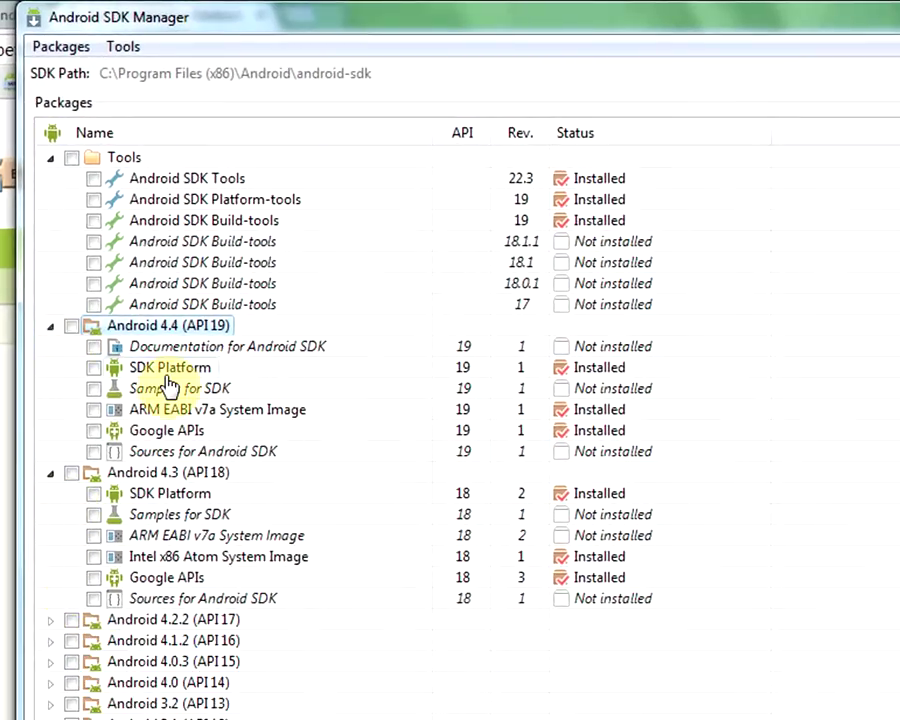
{"action": "left_click", "coordinate": [160, 560]}
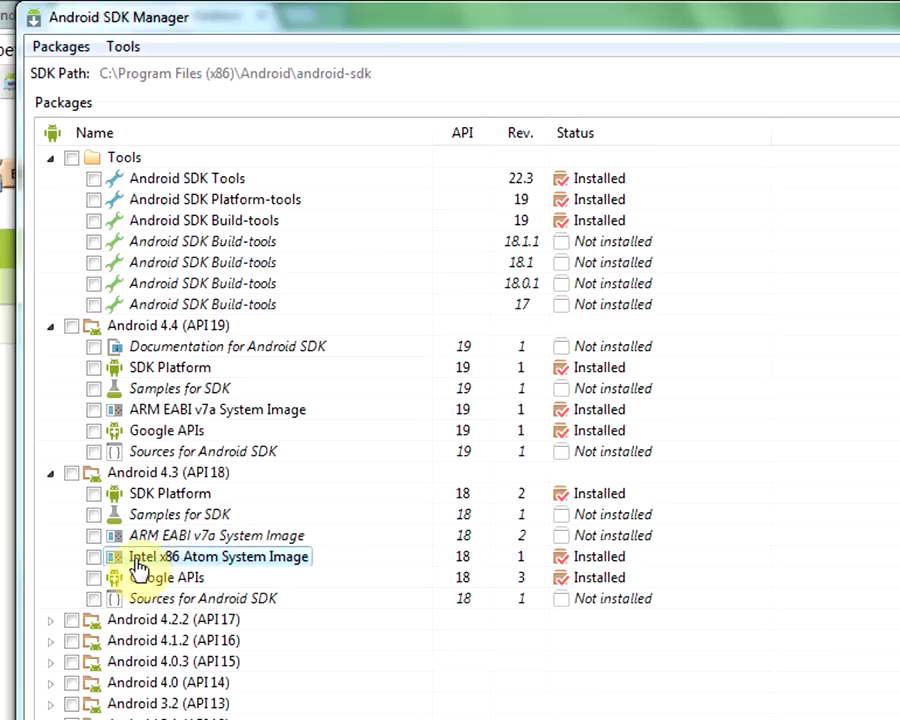
{"action": "mouse_move", "coordinate": [176, 566]}
{"action": "left_click", "coordinate": [165, 496]}
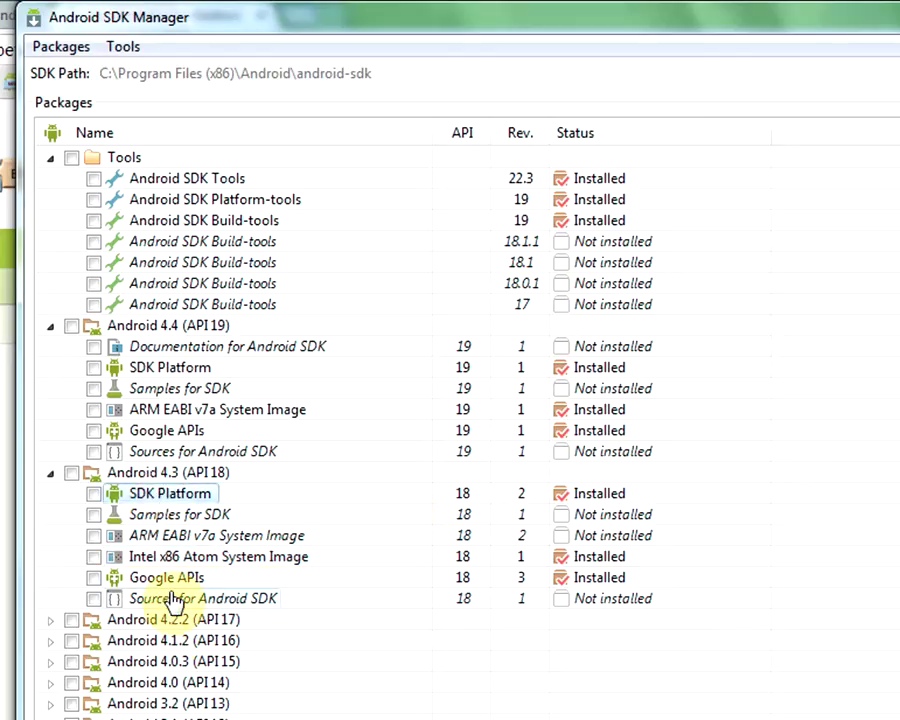
{"action": "left_click", "coordinate": [93, 494]}
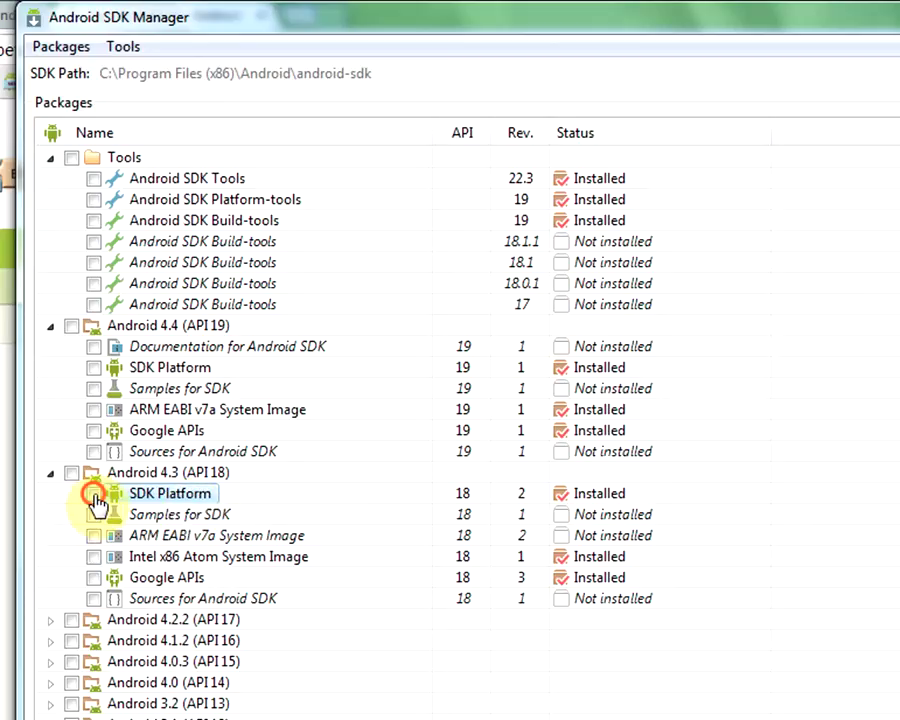
{"action": "left_click", "coordinate": [93, 557]}
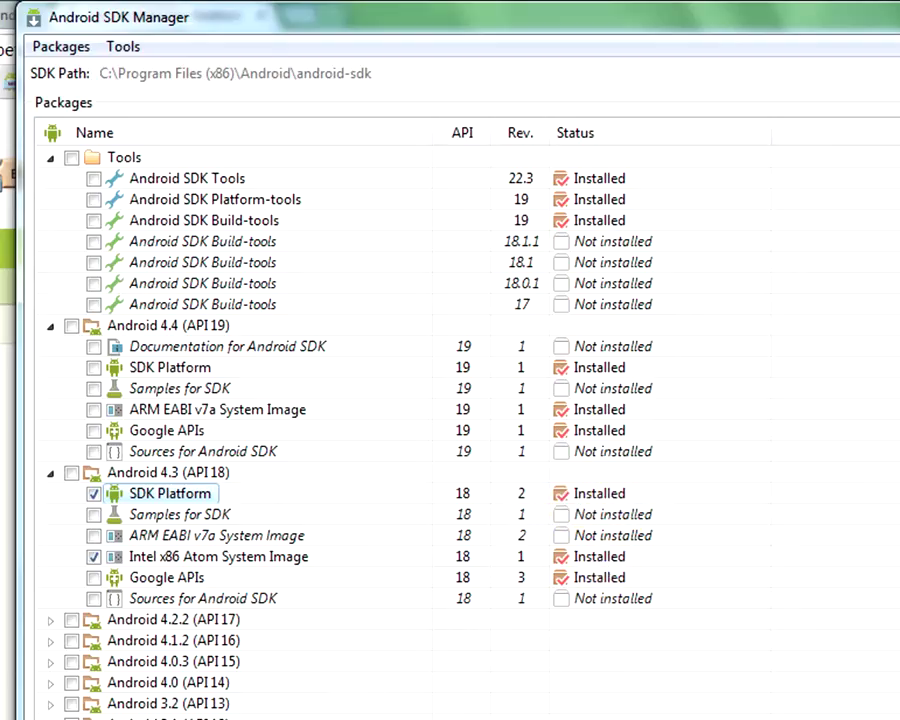
Start creating a new virtual device from the Nexus One device definition in the Android Virtual Device Manager.
{"action": "left_click", "coordinate": [123, 47]}
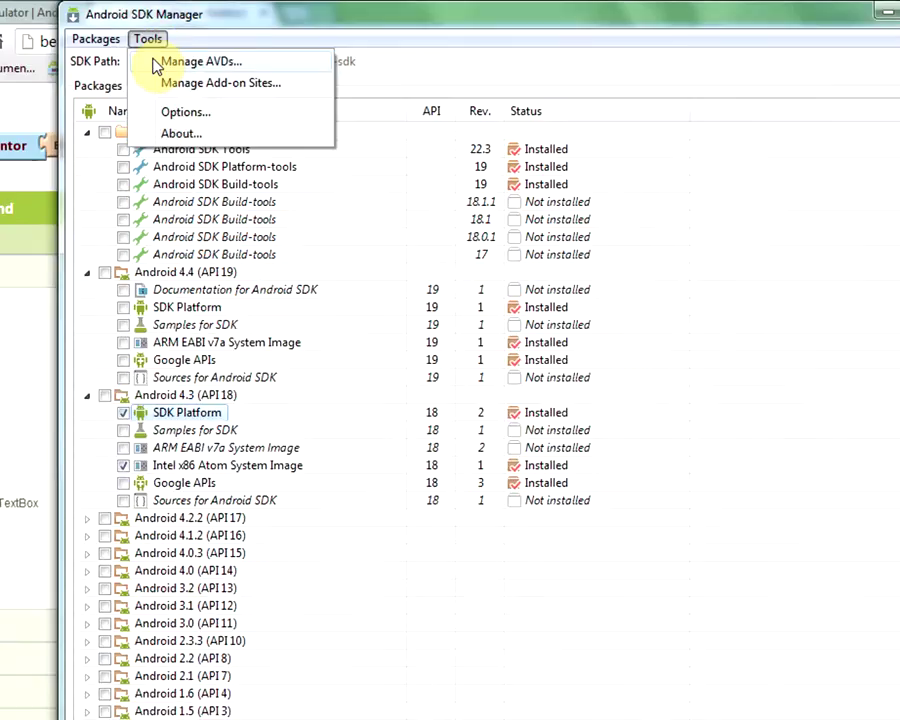
{"action": "left_click", "coordinate": [130, 74]}
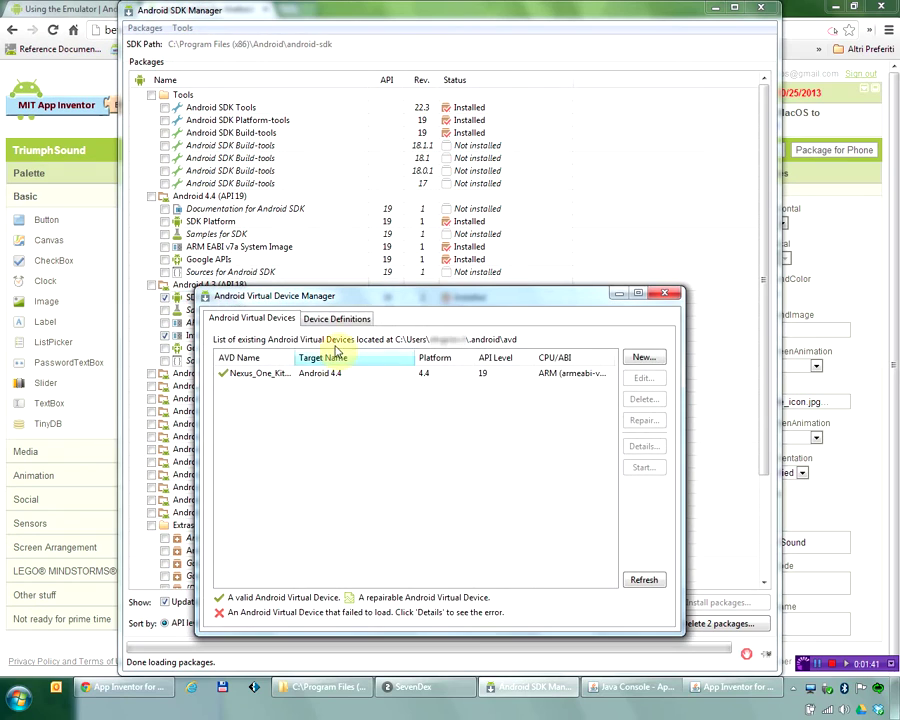
{"action": "left_click", "coordinate": [337, 320]}
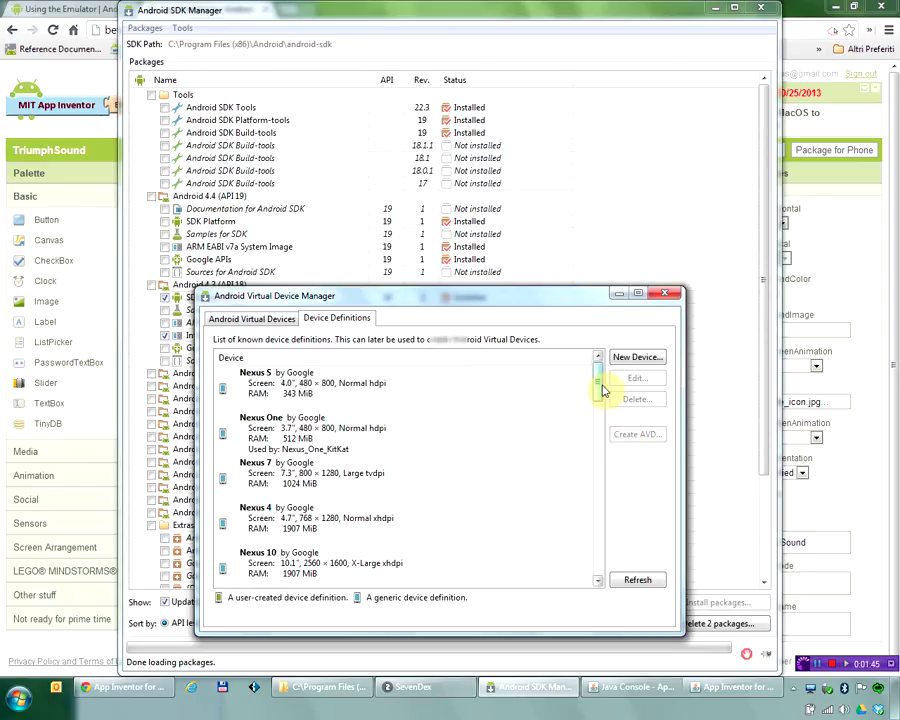
{"action": "left_click", "coordinate": [330, 430]}
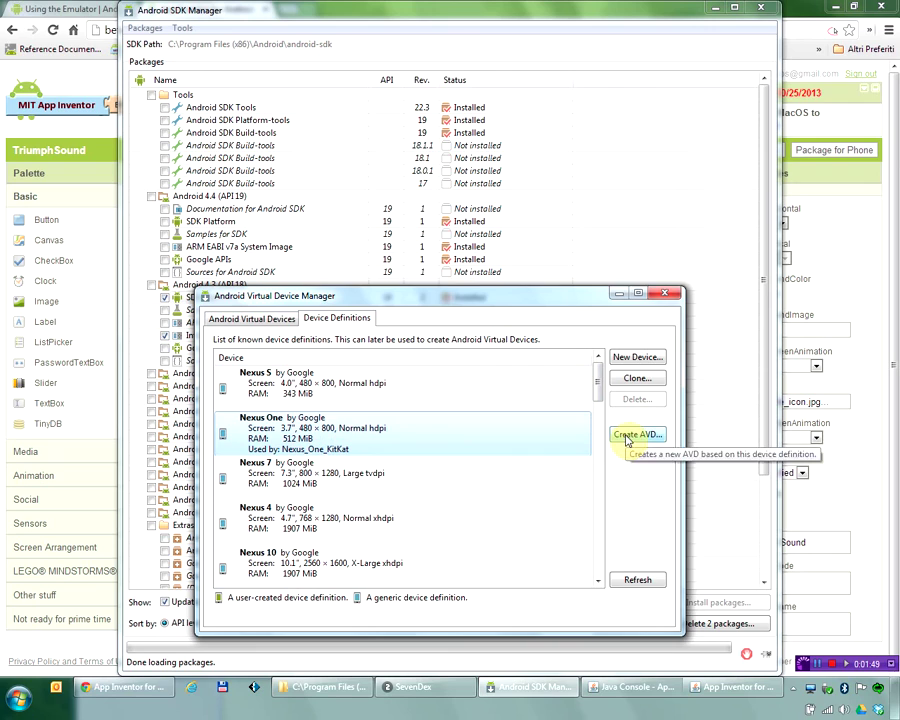
{"action": "left_click", "coordinate": [626, 437]}
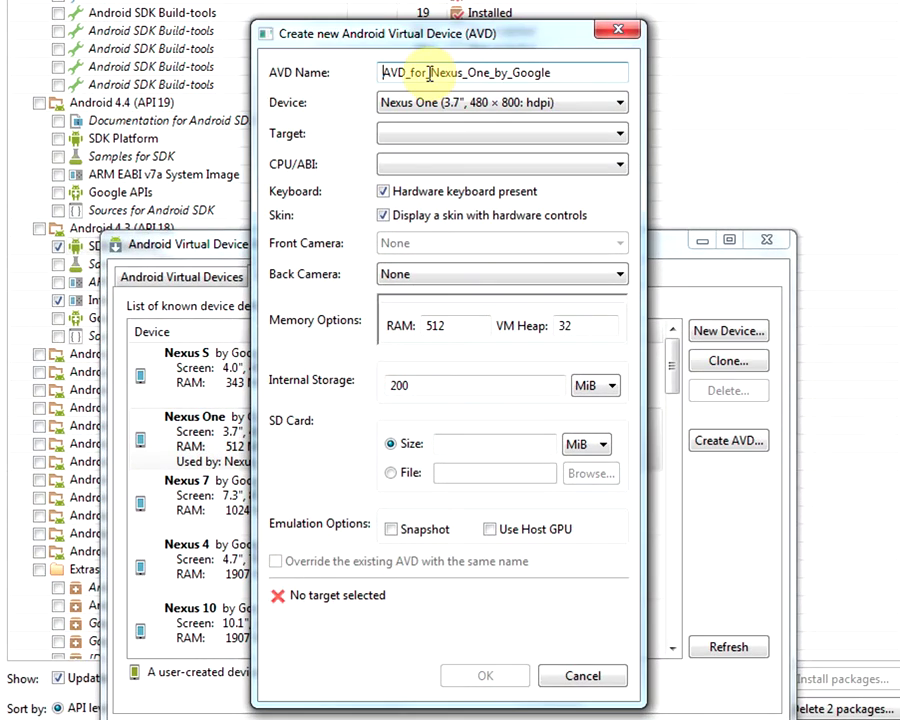
Name the new virtual device Nexus_One_Android4.3.
{"action": "left_click", "coordinate": [427, 143]}
{"action": "left_click_drag", "start_coordinate": [427, 73], "coordinate": [370, 80]}
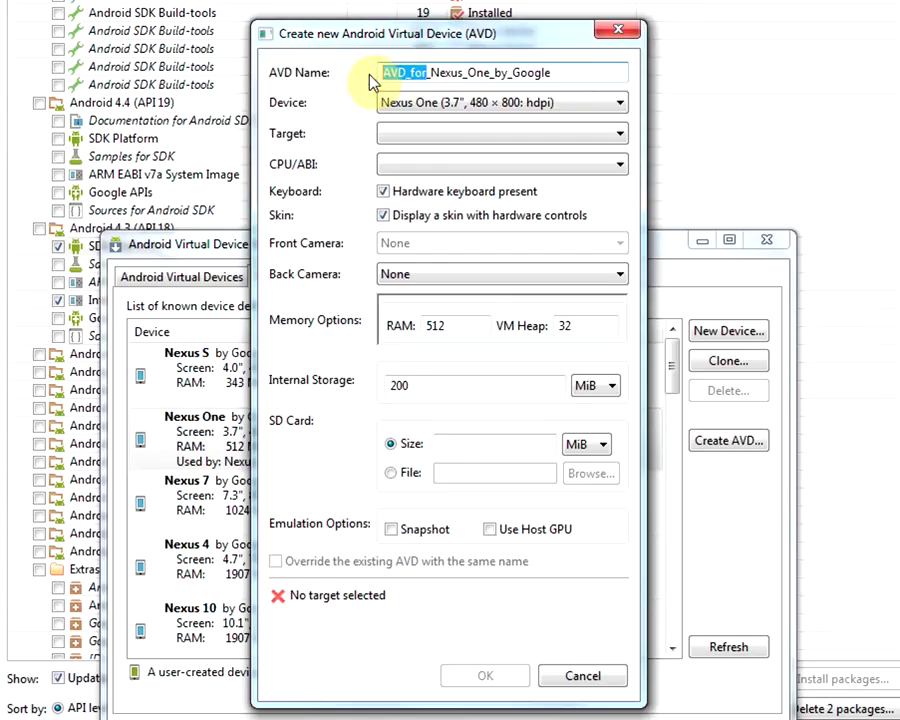
{"action": "key", "text": "BackSpace"}
{"action": "left_click_drag", "start_coordinate": [441, 74], "coordinate": [554, 74]}
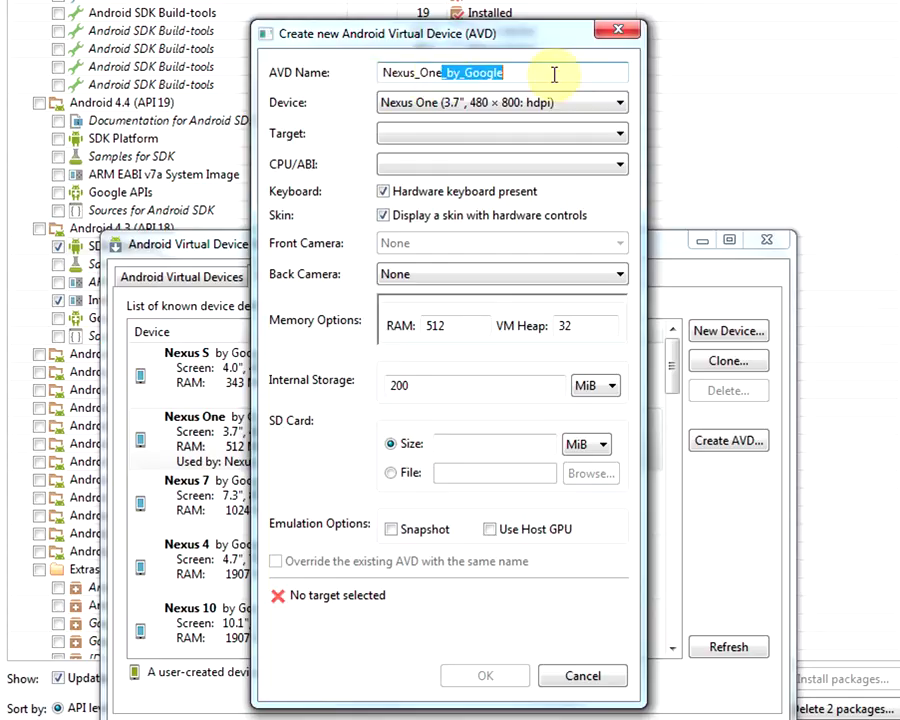
{"action": "type", "text": "_Android4.3"}
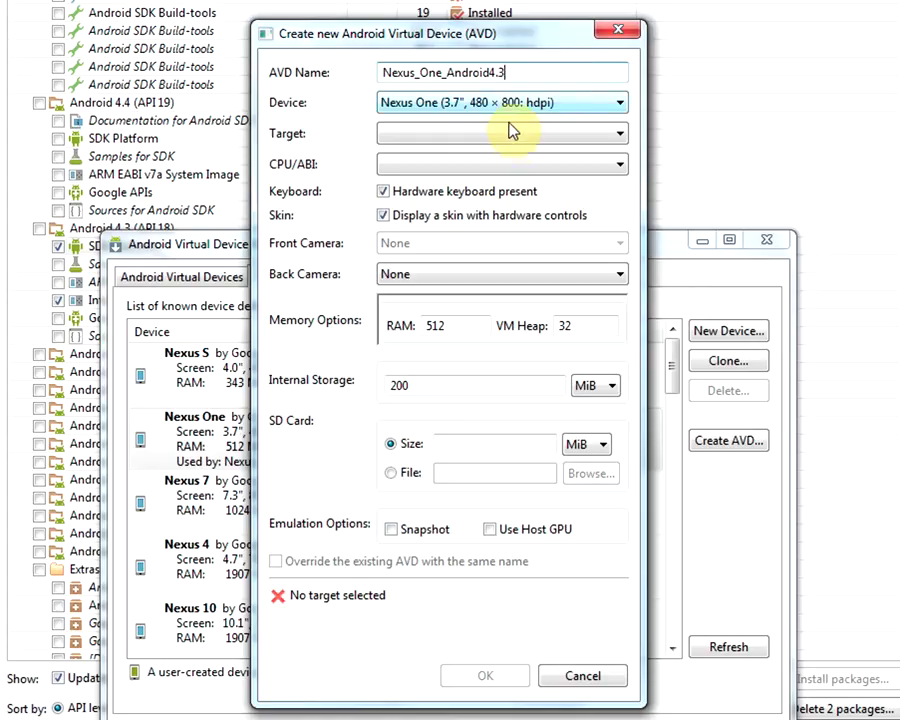
Set the virtual device's target to Android 4.3 - API Level 18 and disable its hardware keyboard.
{"action": "left_click", "coordinate": [505, 135]}
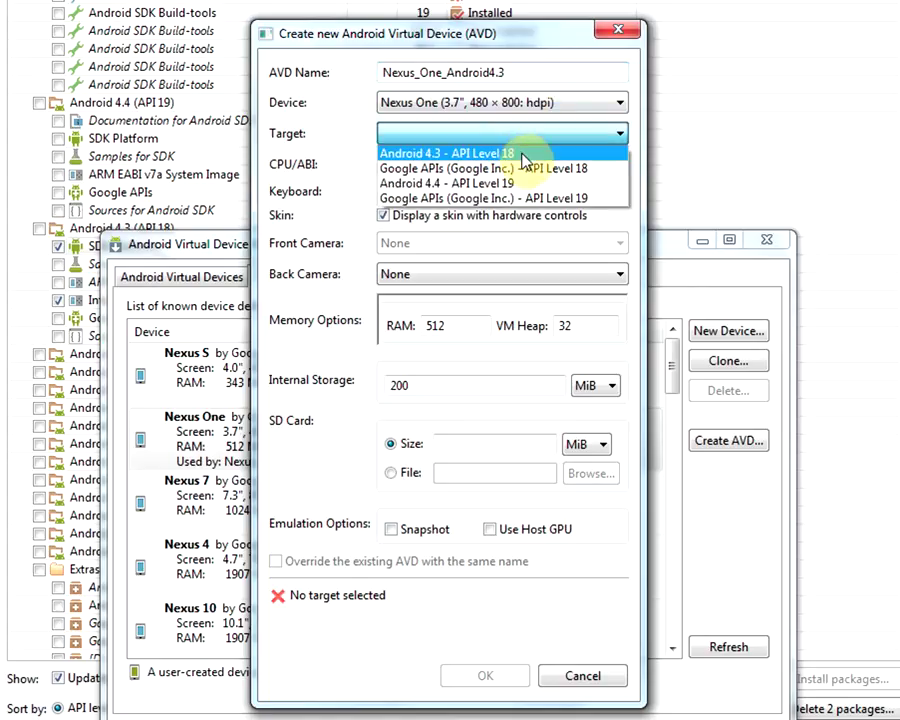
{"action": "left_click", "coordinate": [427, 157]}
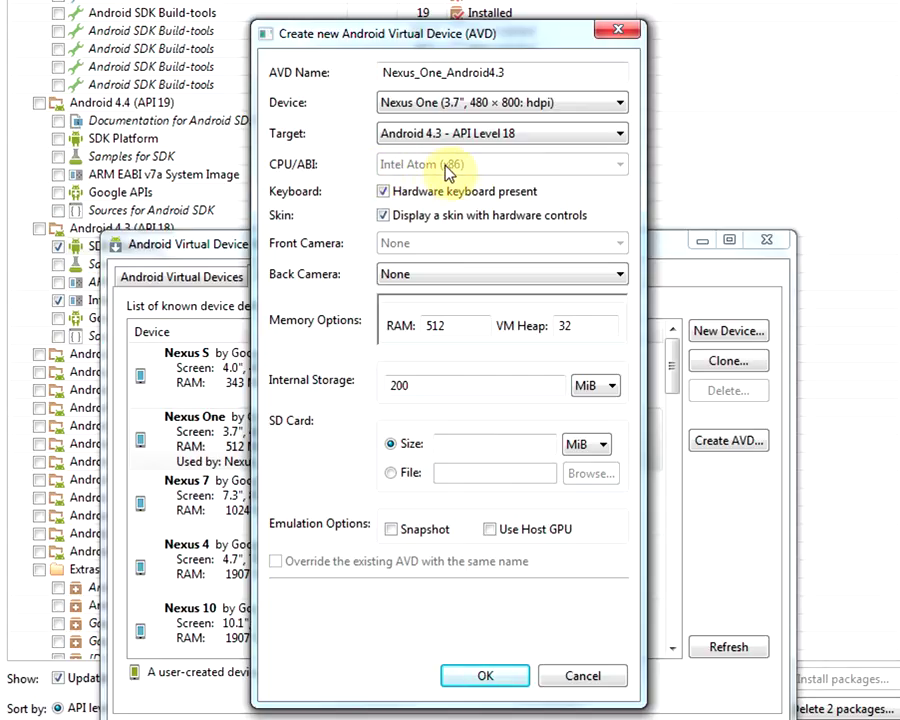
{"action": "left_click", "coordinate": [445, 191]}
Set the SD card size to 32 MiB and create the virtual device, closing the result message.
{"action": "left_click", "coordinate": [470, 444]}
{"action": "type", "text": "32"}
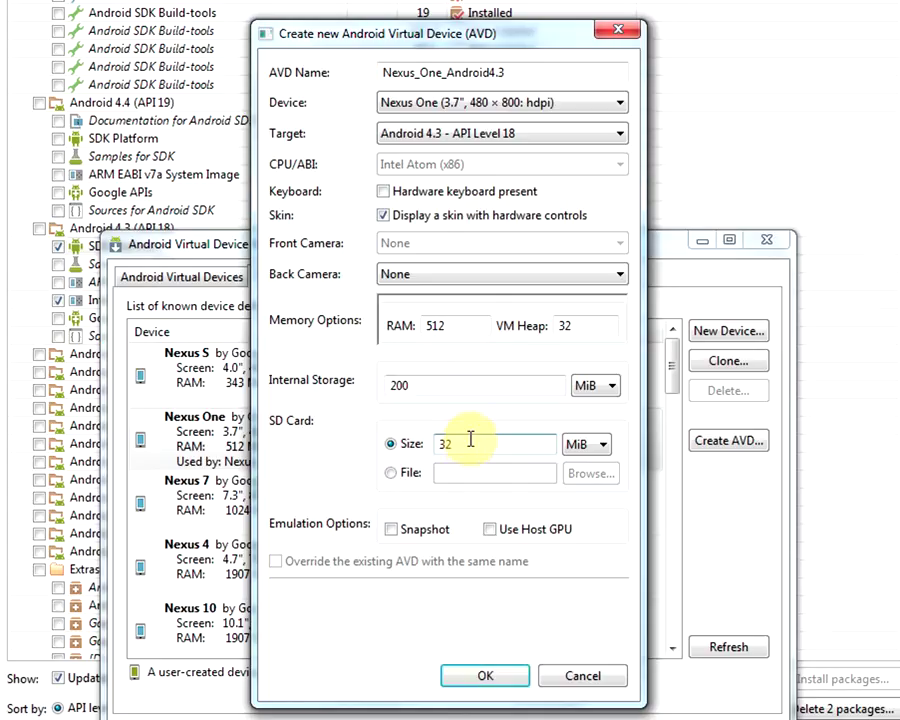
{"action": "left_click", "coordinate": [488, 677]}
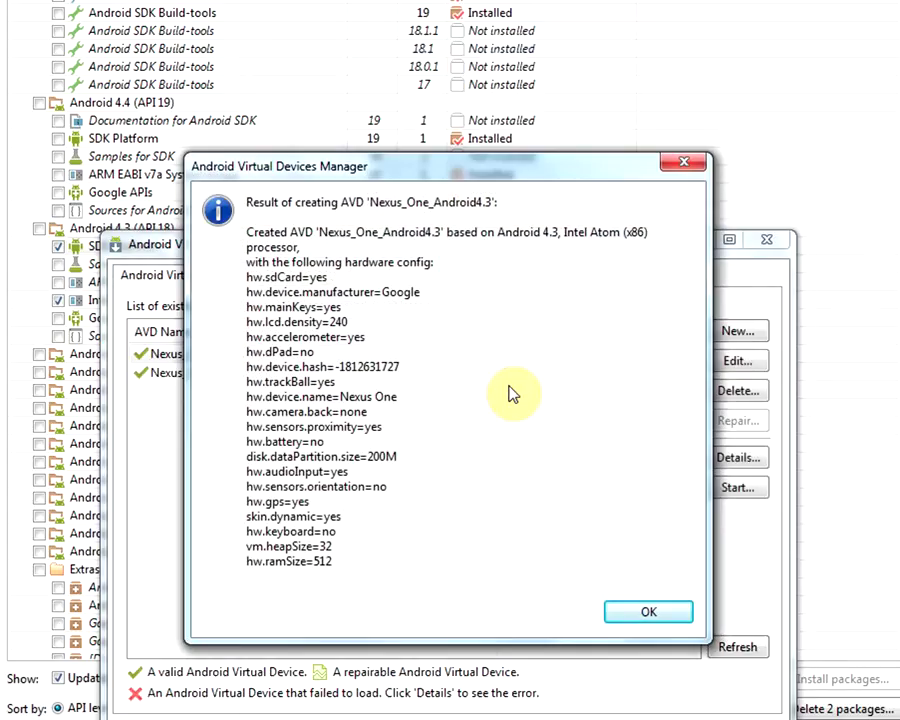
{"action": "left_click", "coordinate": [648, 615]}
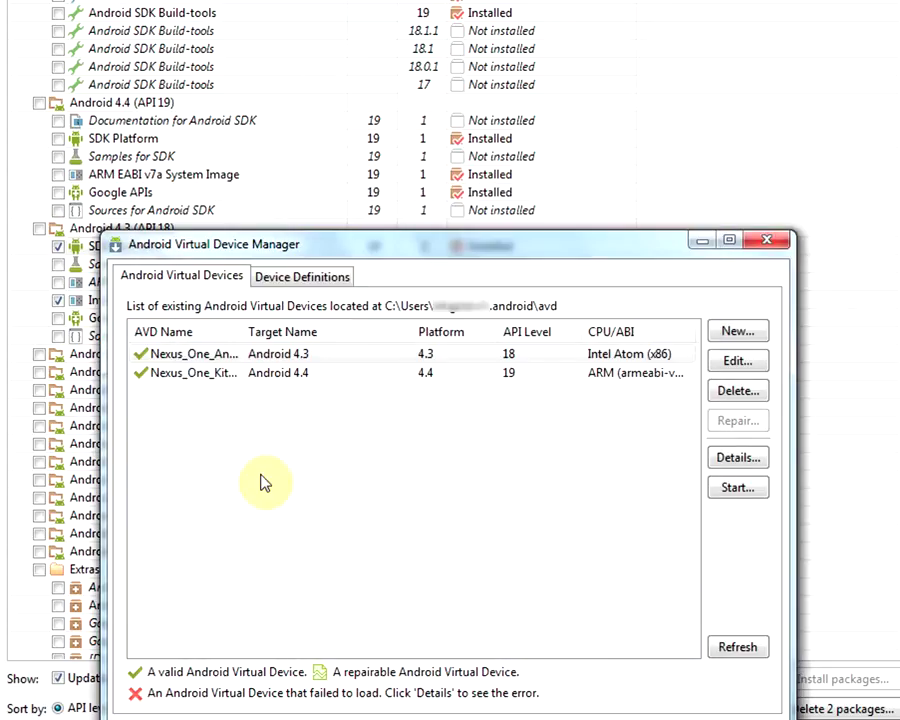
Launch the Nexus_One_Android4.3 virtual device with the default launch options and dismiss its welcome screen.
{"action": "left_click_drag", "start_coordinate": [243, 331], "coordinate": [324, 331]}
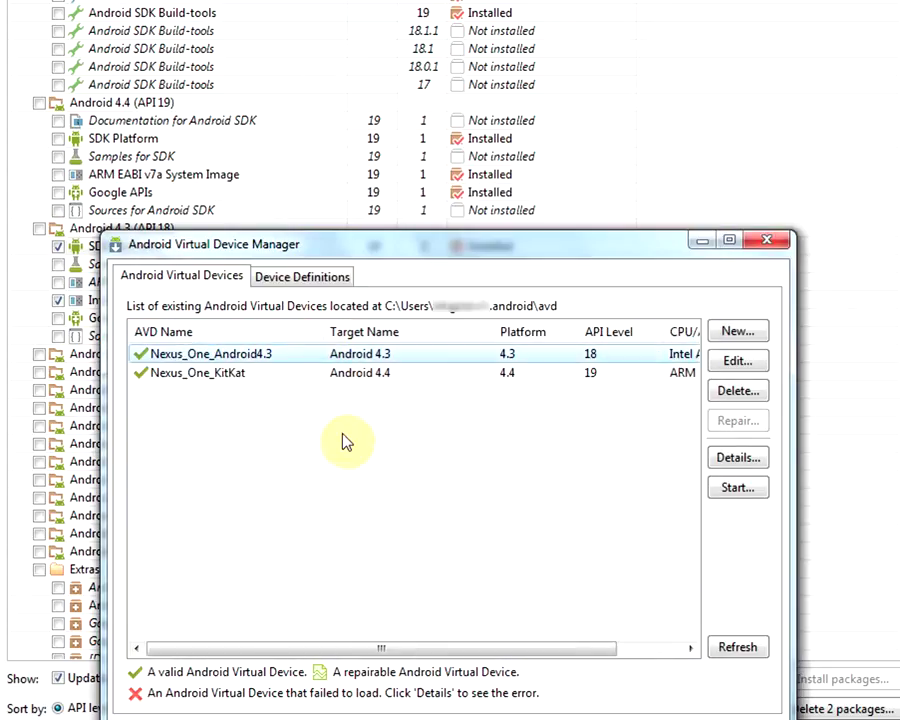
{"action": "left_click", "coordinate": [254, 362]}
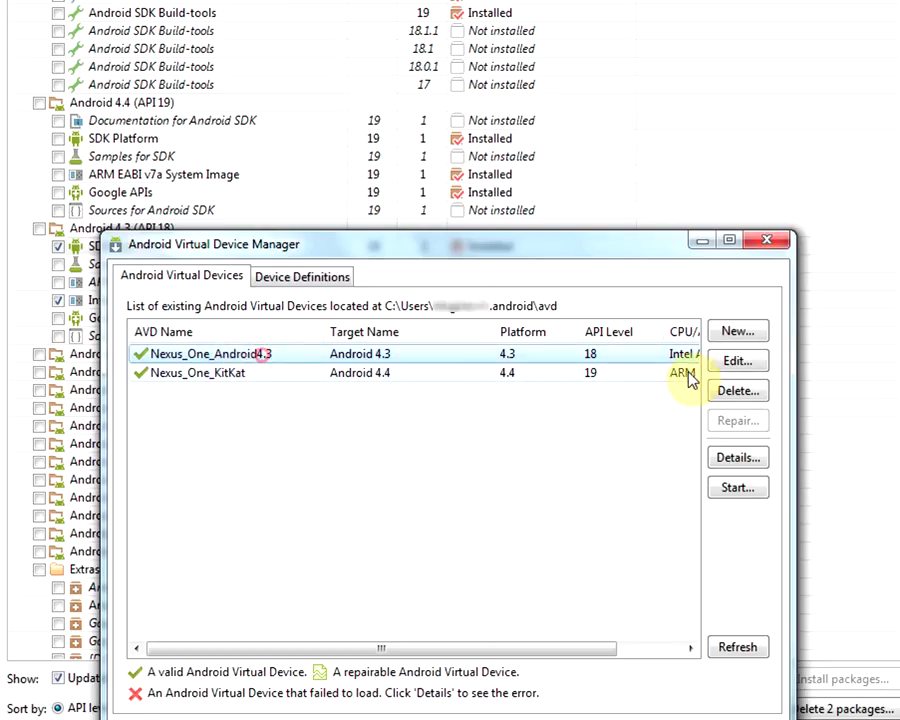
{"action": "left_click", "coordinate": [736, 489]}
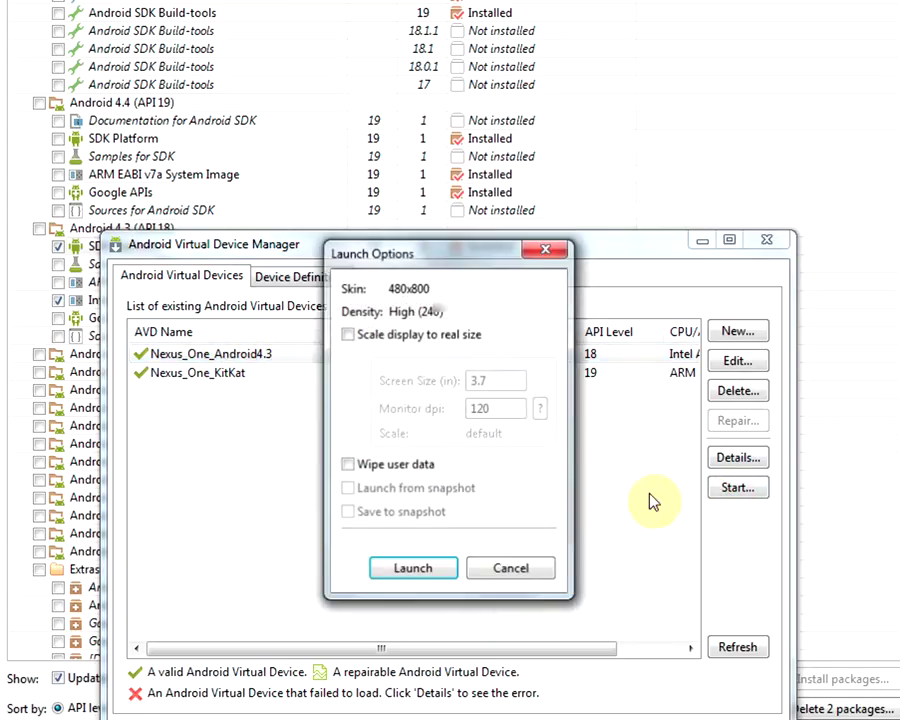
{"action": "left_click", "coordinate": [413, 567]}
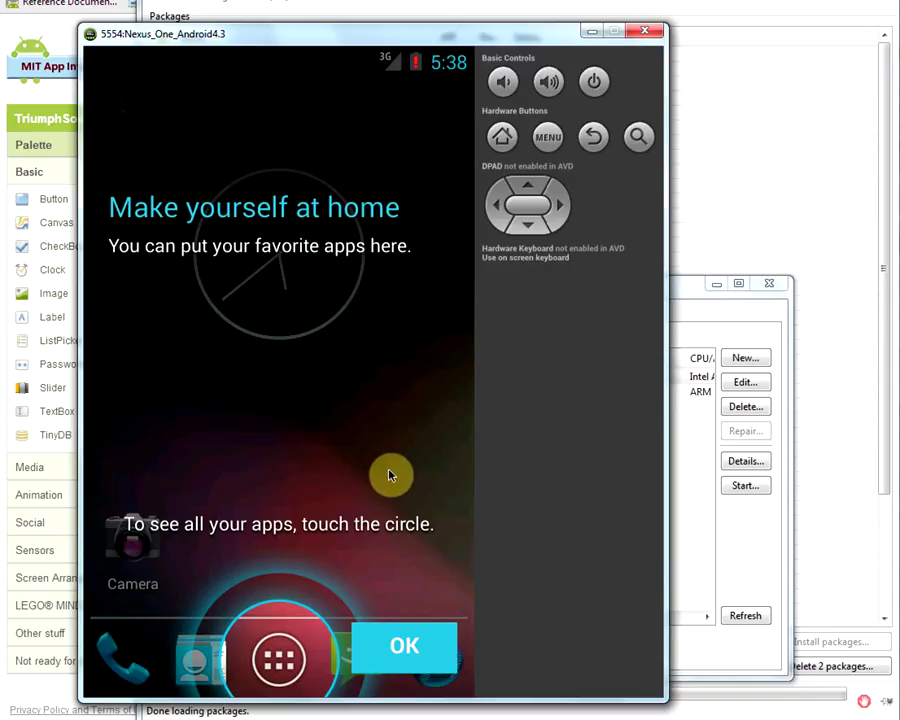
{"action": "left_click", "coordinate": [401, 646]}
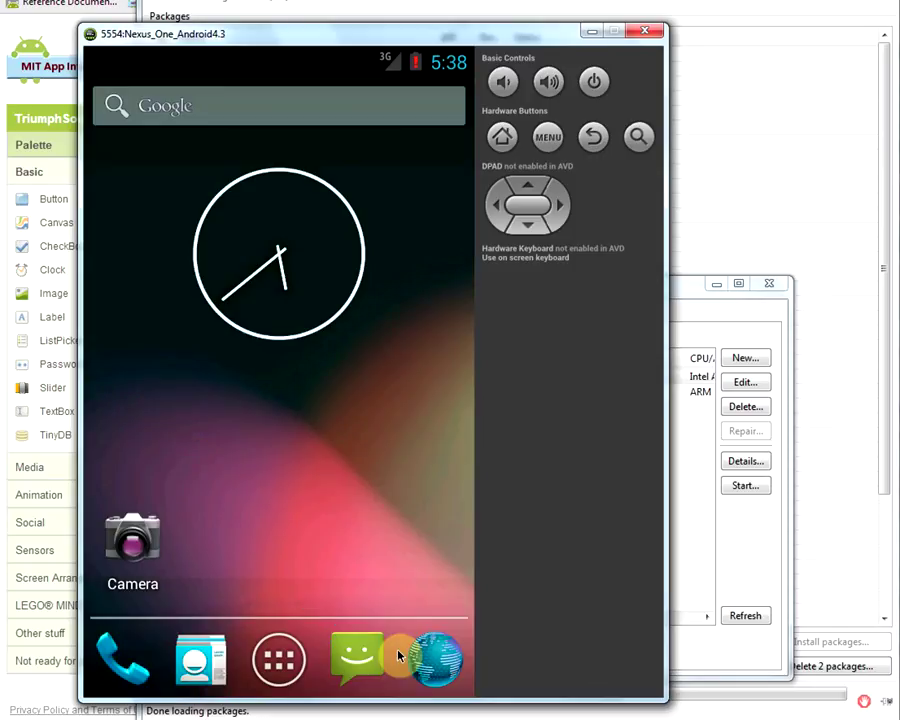
Browse the emulator's home screen pages and open the list of all apps, dismissing the introductory tip.
{"action": "left_click_drag", "start_coordinate": [138, 418], "coordinate": [380, 416]}
{"action": "left_click_drag", "start_coordinate": [146, 390], "coordinate": [373, 401]}
{"action": "left_click_drag", "start_coordinate": [435, 390], "coordinate": [172, 398]}
{"action": "left_click_drag", "start_coordinate": [410, 402], "coordinate": [151, 397]}
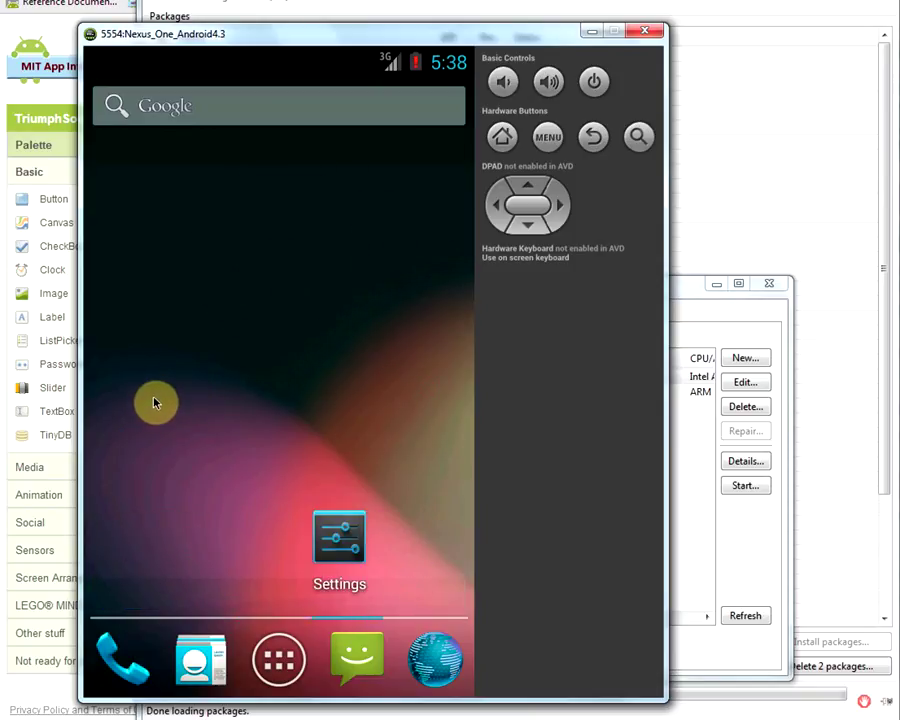
{"action": "left_click", "coordinate": [279, 658]}
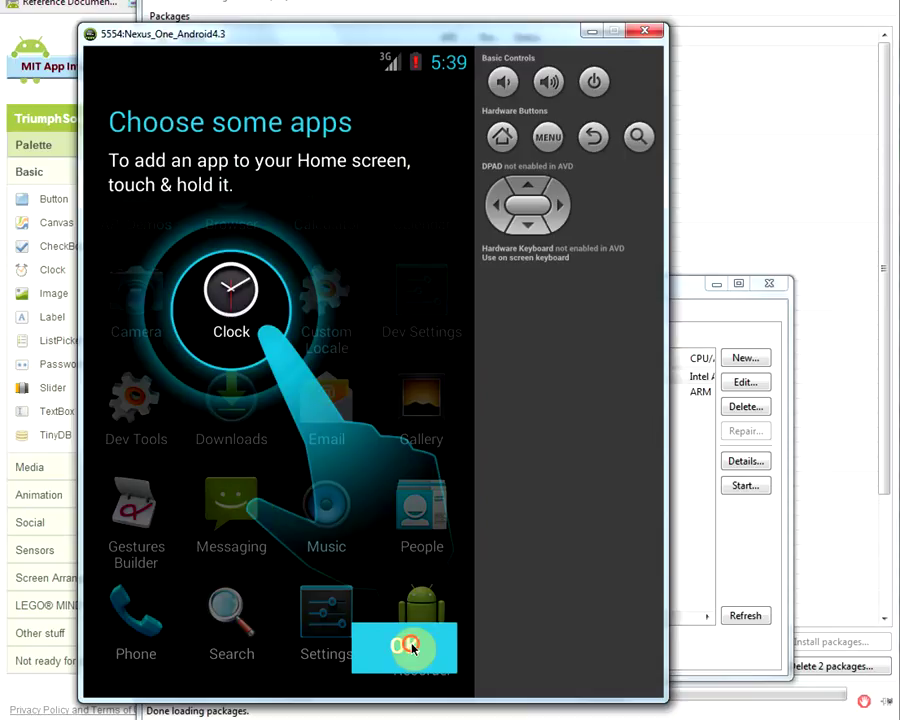
{"action": "left_click", "coordinate": [412, 648]}
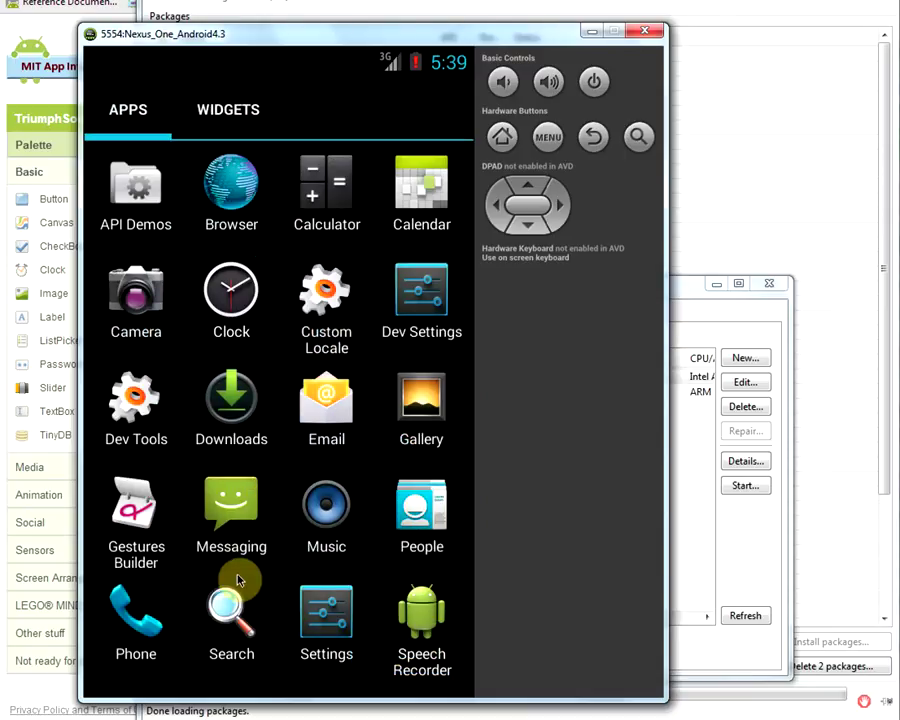
Check the emulator's model and Android version under About phone in Settings, and return to the home screen.
{"action": "left_click", "coordinate": [328, 607]}
{"action": "left_click_drag", "start_coordinate": [340, 585], "coordinate": [333, 394]}
{"action": "left_click_drag", "start_coordinate": [352, 607], "coordinate": [334, 340]}
{"action": "left_click_drag", "start_coordinate": [335, 561], "coordinate": [337, 420]}
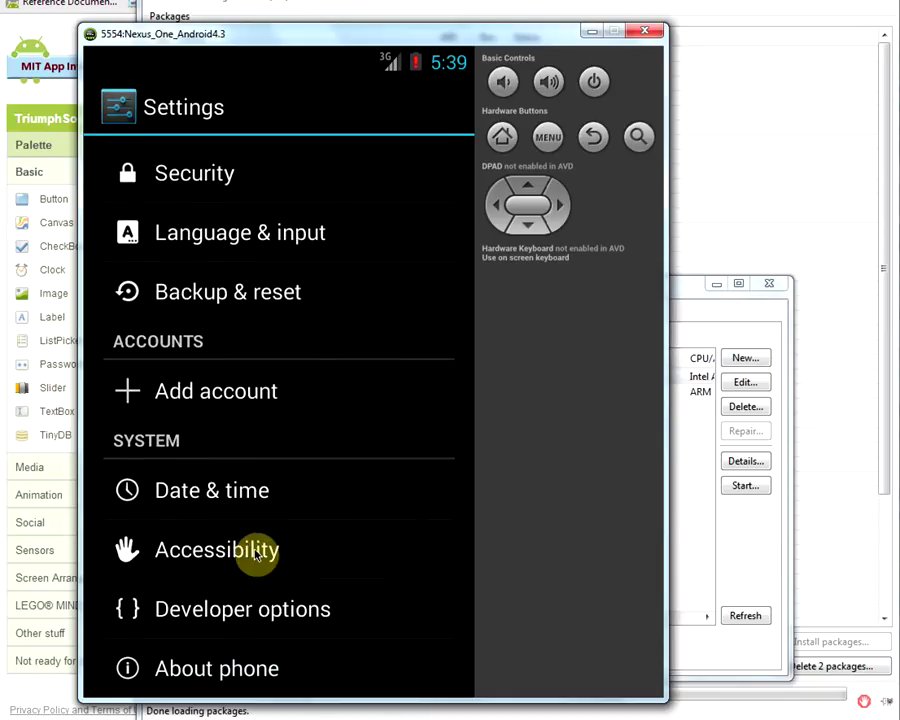
{"action": "left_click", "coordinate": [266, 686]}
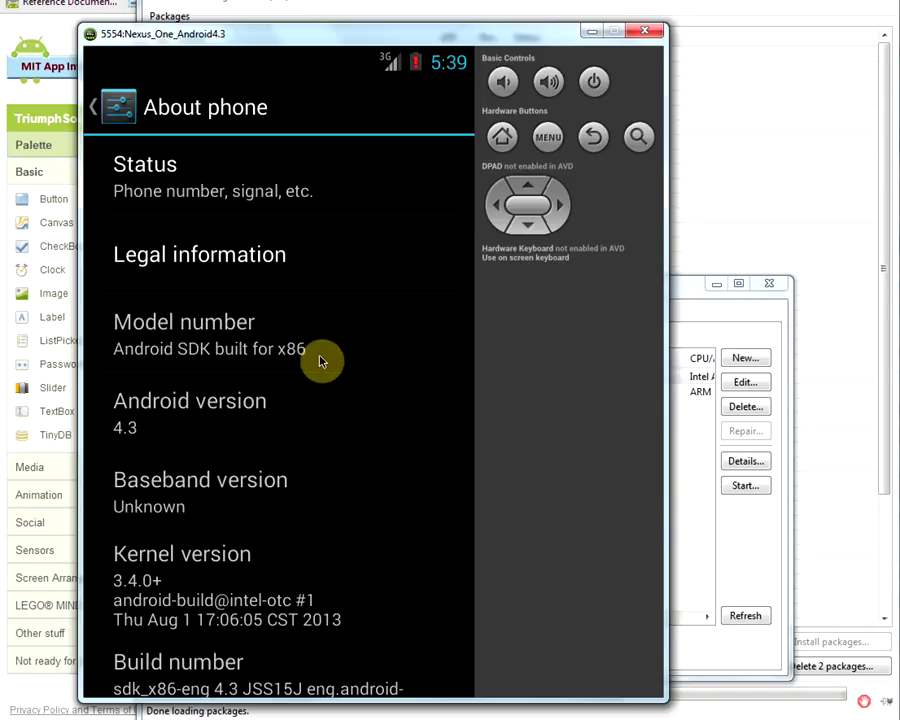
{"action": "left_click", "coordinate": [504, 138]}
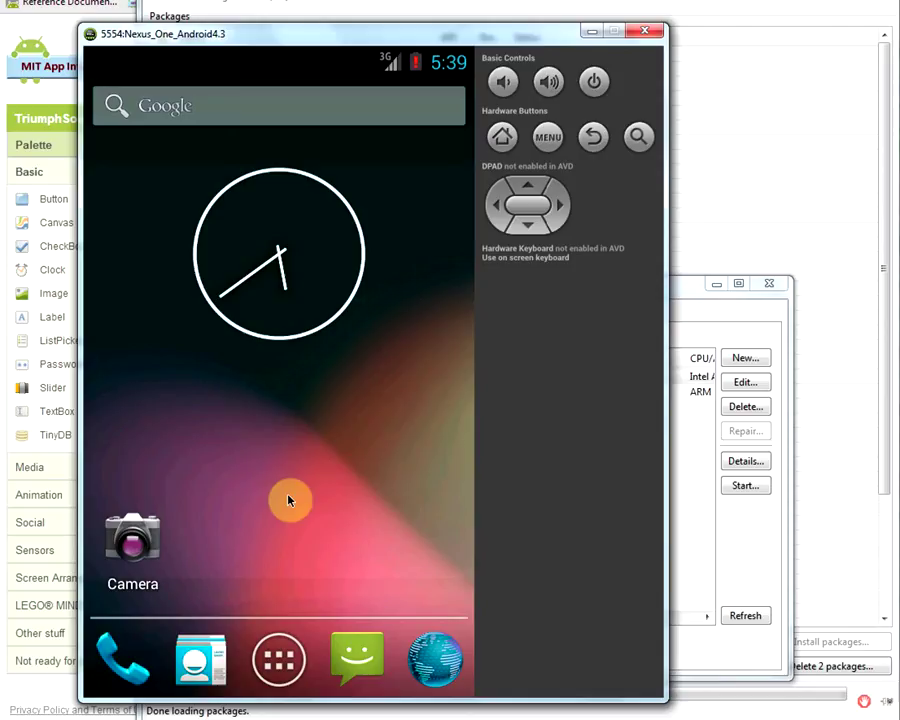
Look through the emulator's installed apps and available widgets, ending on the list of apps.
{"action": "left_click", "coordinate": [286, 662]}
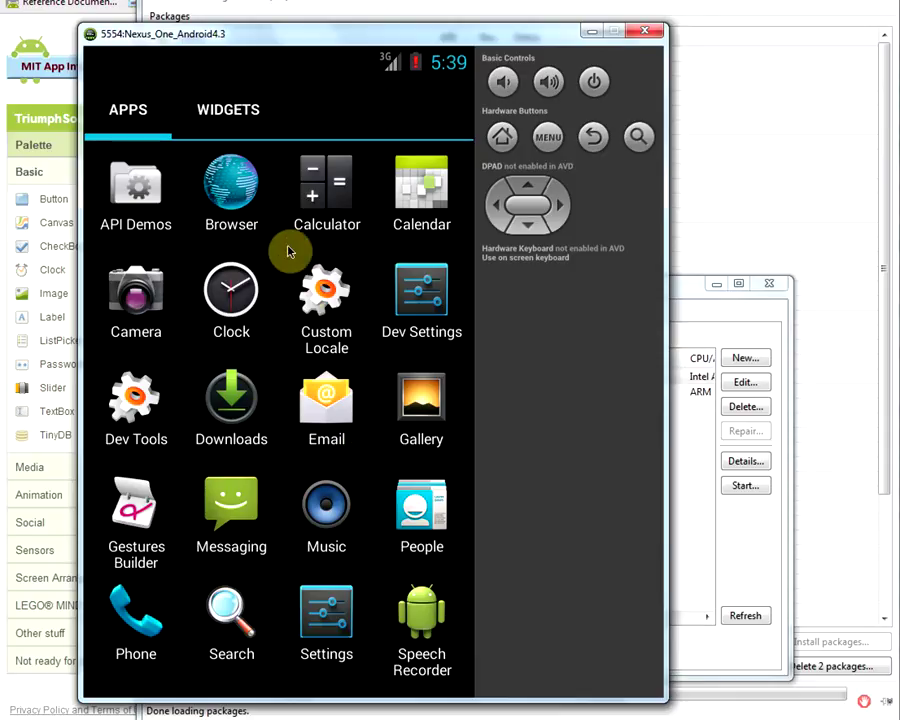
{"action": "left_click", "coordinate": [386, 367]}
{"action": "left_click_drag", "start_coordinate": [386, 367], "coordinate": [171, 361]}
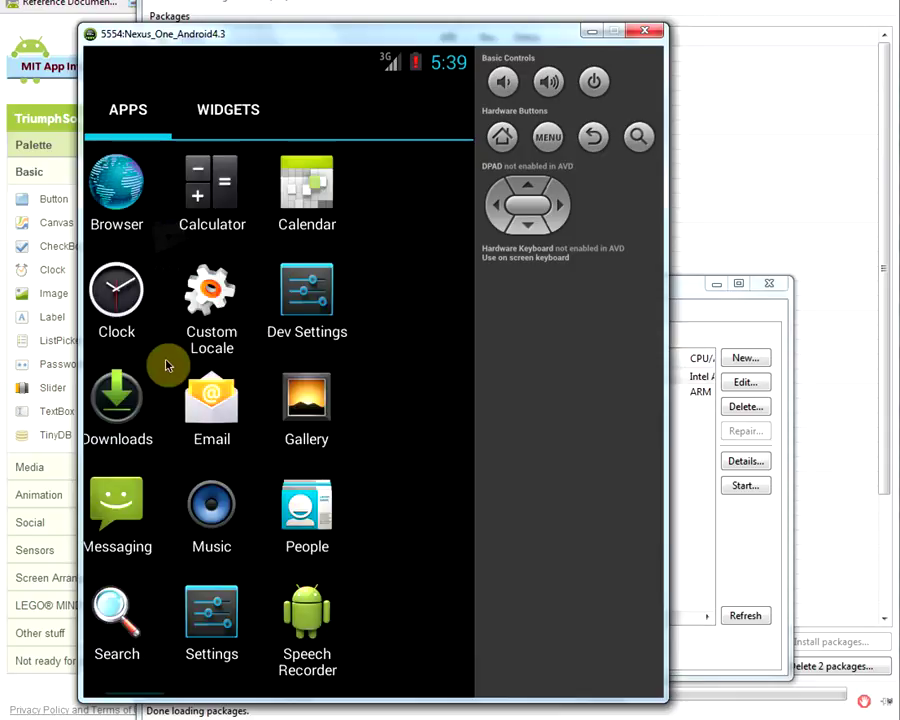
{"action": "left_click", "coordinate": [224, 125]}
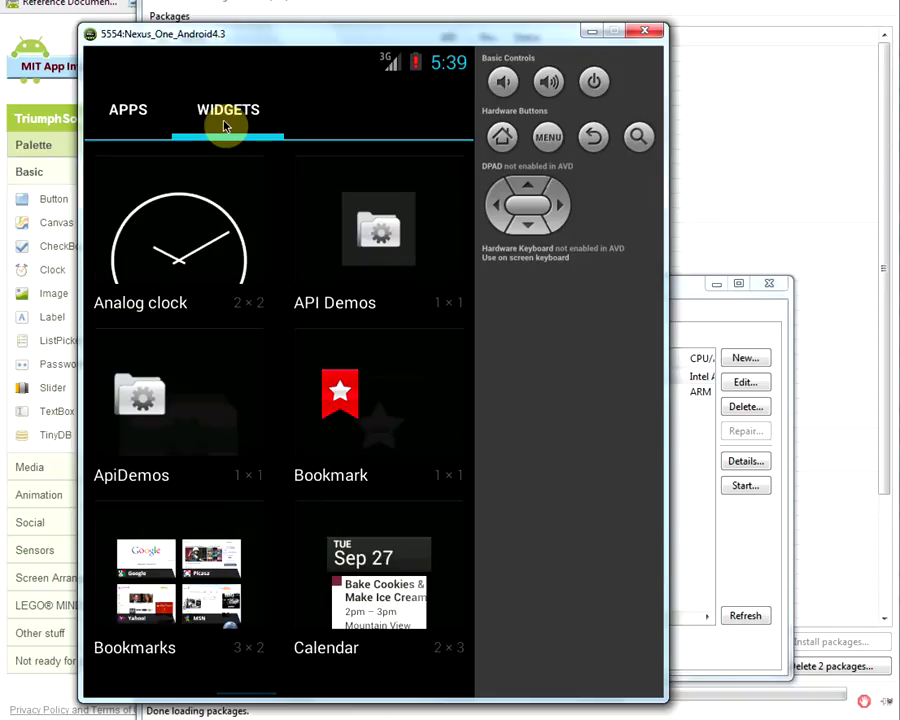
{"action": "left_click", "coordinate": [140, 121]}
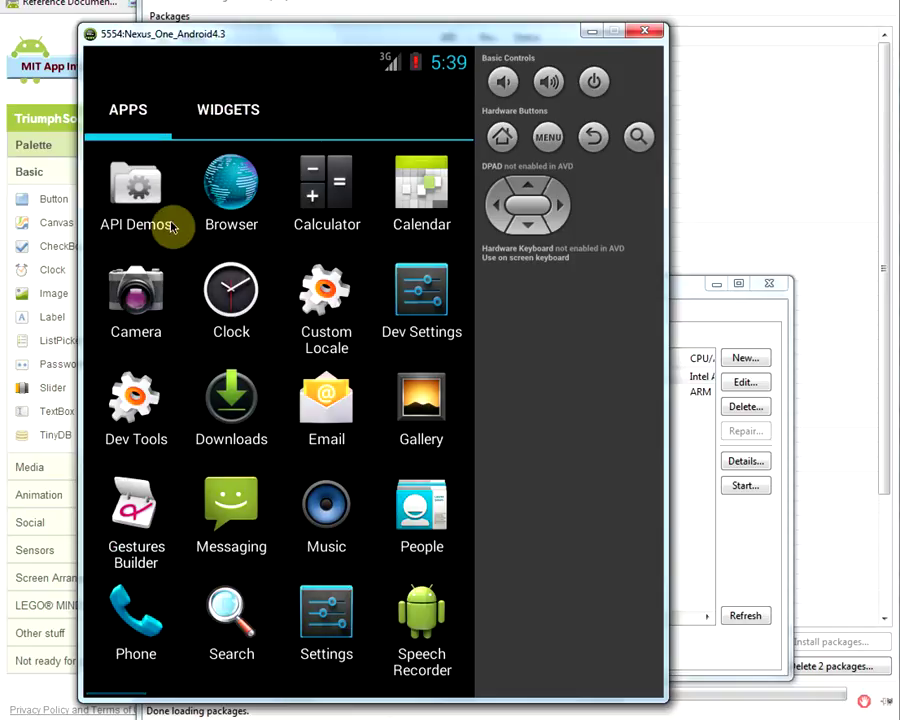
Return to the home screen, connect the TriumphSound project in the App Inventor Blocks Editor to emulator-5554, and bring the emulator forward.
{"action": "left_click", "coordinate": [503, 142]}
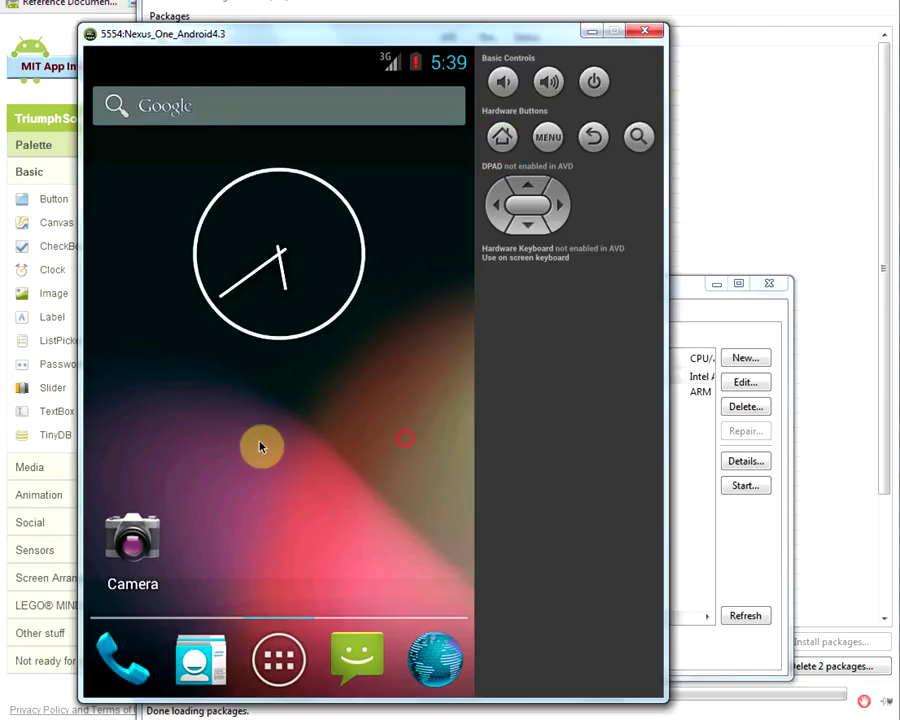
{"action": "mouse_move", "coordinate": [398, 426]}
{"action": "left_mouse_down"}
{"action": "mouse_move", "coordinate": [193, 430]}
{"action": "mouse_move", "coordinate": [141, 419]}
{"action": "mouse_move", "coordinate": [381, 431]}
{"action": "left_mouse_up"}
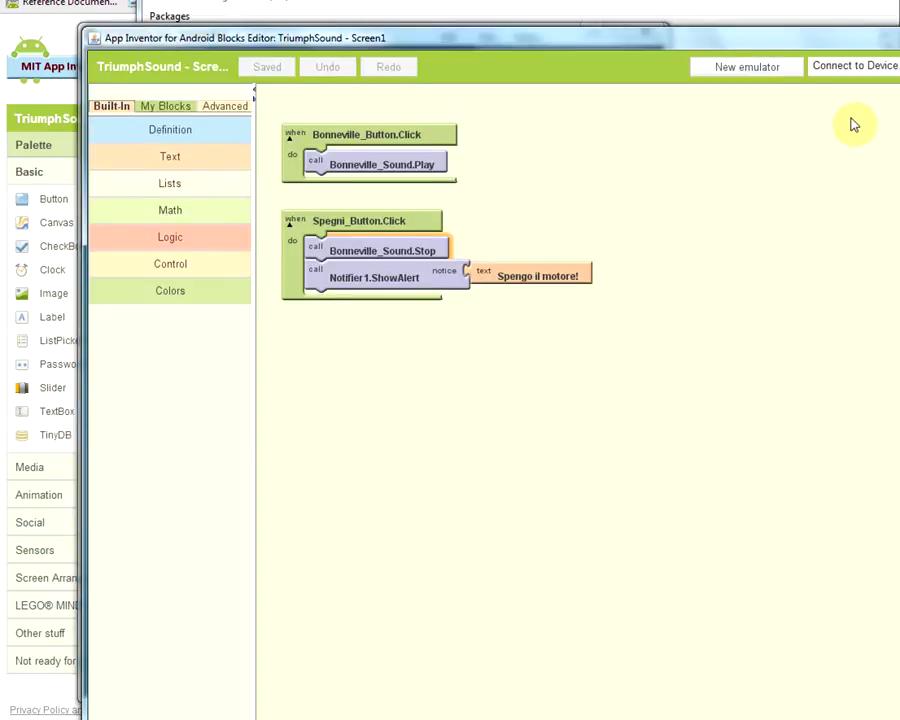
{"action": "left_click", "coordinate": [864, 71]}
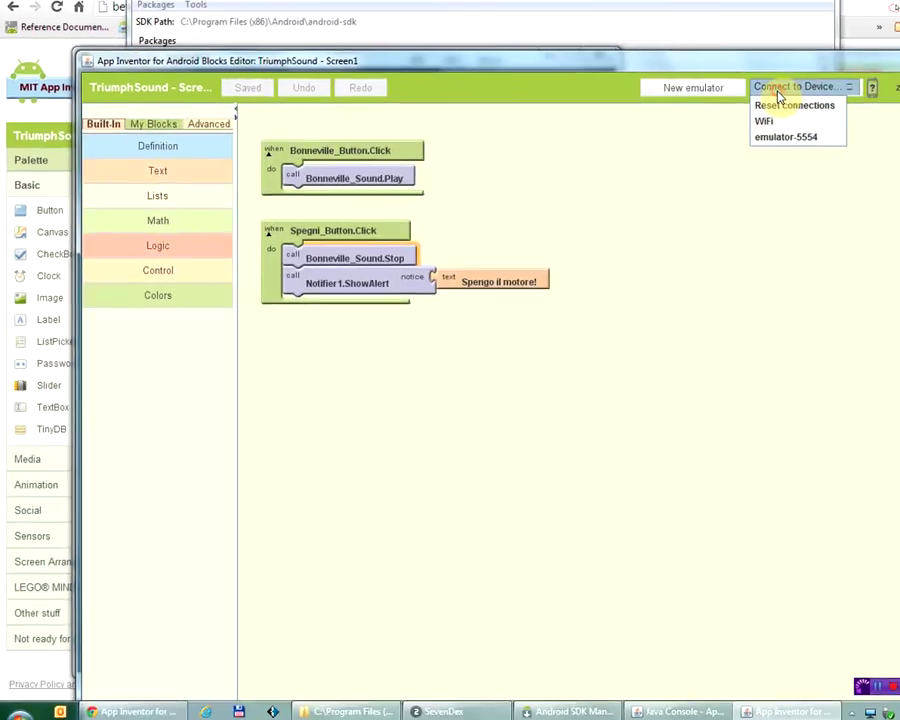
{"action": "left_click", "coordinate": [792, 134]}
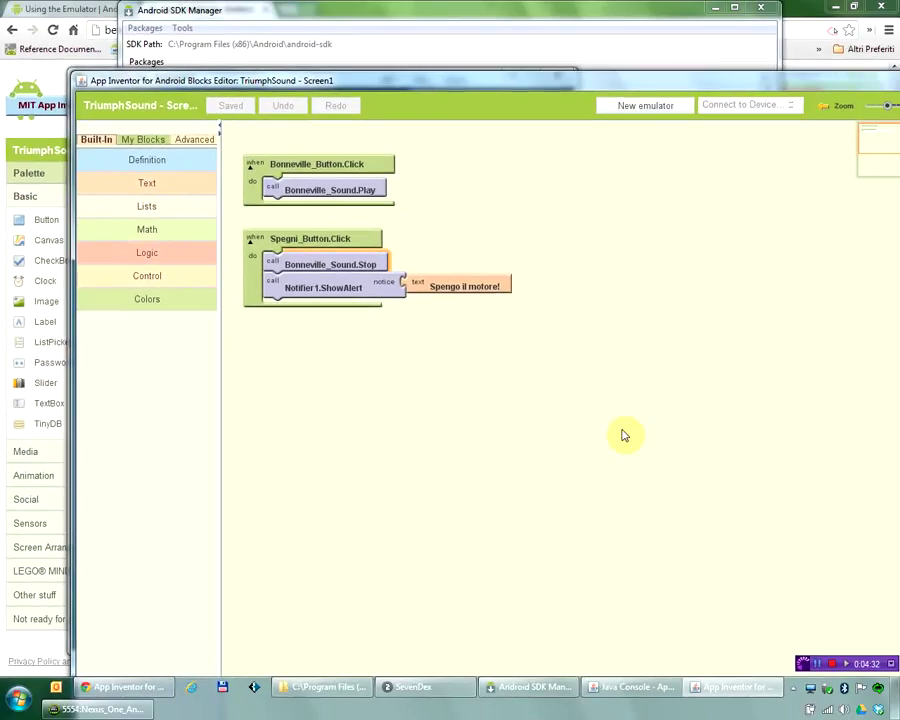
{"action": "left_click", "coordinate": [519, 688]}
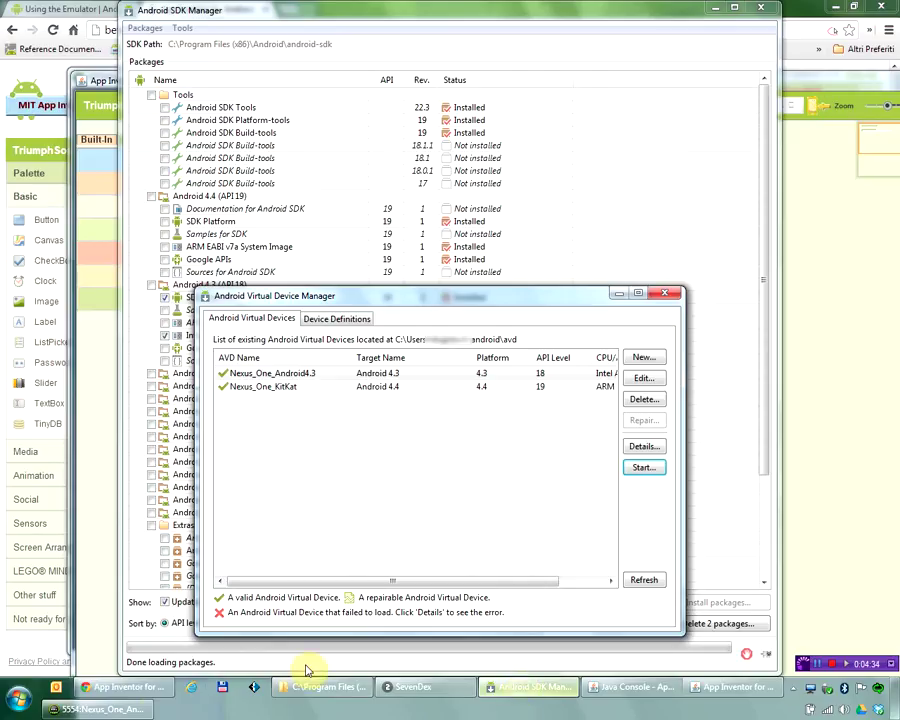
{"action": "left_click", "coordinate": [70, 709]}
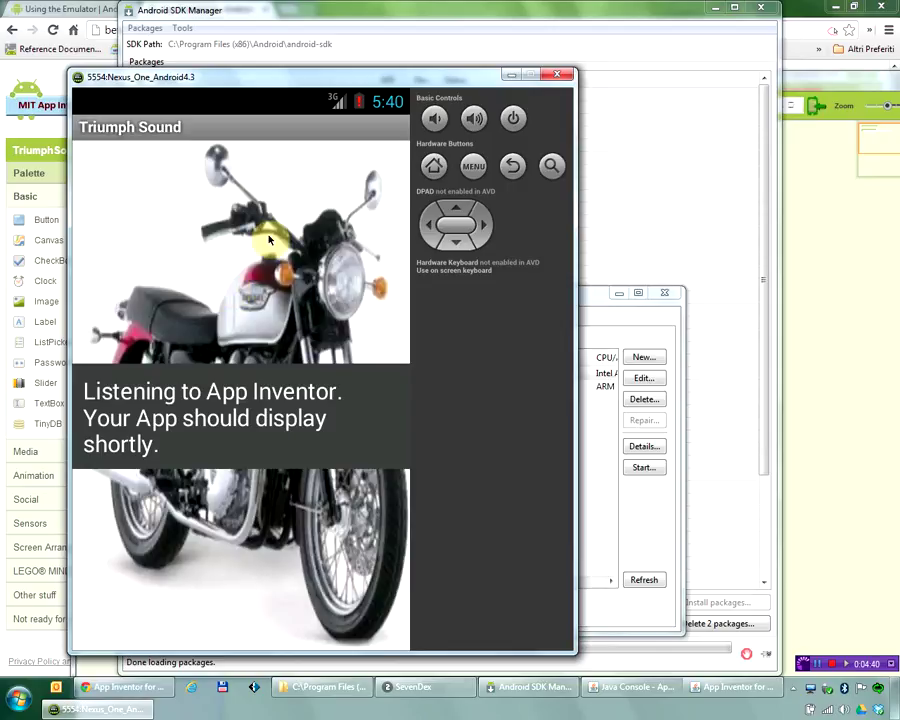
Test the motorcycle image in the running Triumph Sound app, and close the Nexus_One_Android4.3 emulator.
{"action": "left_click", "coordinate": [284, 344]}
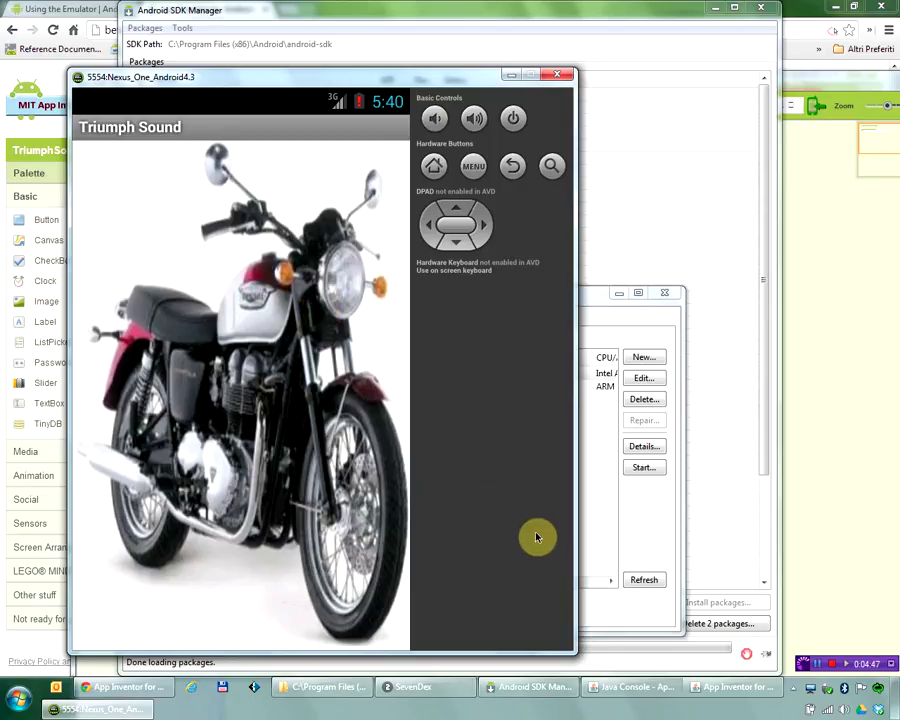
{"action": "left_click_drag", "start_coordinate": [306, 362], "coordinate": [307, 430]}
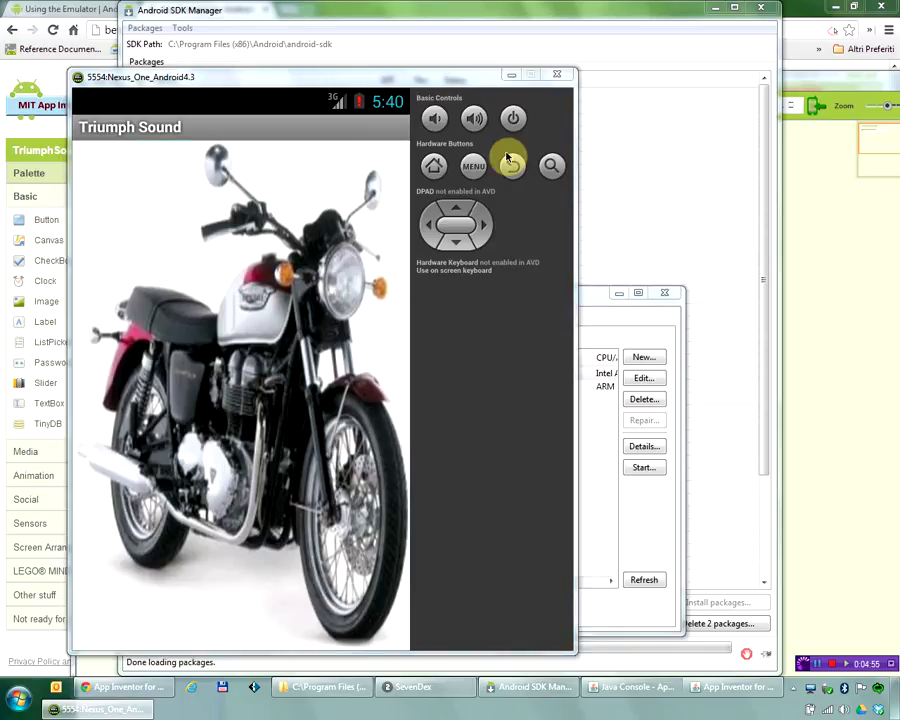
{"action": "left_click", "coordinate": [559, 76]}
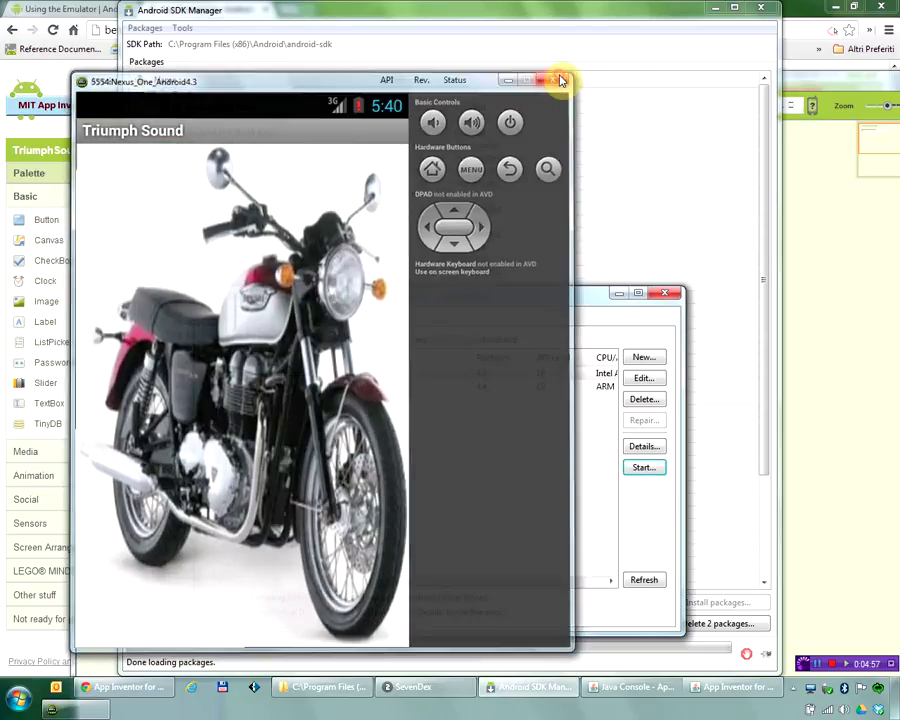
Cancel relaunching Nexus_One_Android4.3 and save its configuration with the Snapshot emulation option enabled.
{"action": "left_click", "coordinate": [643, 467]}
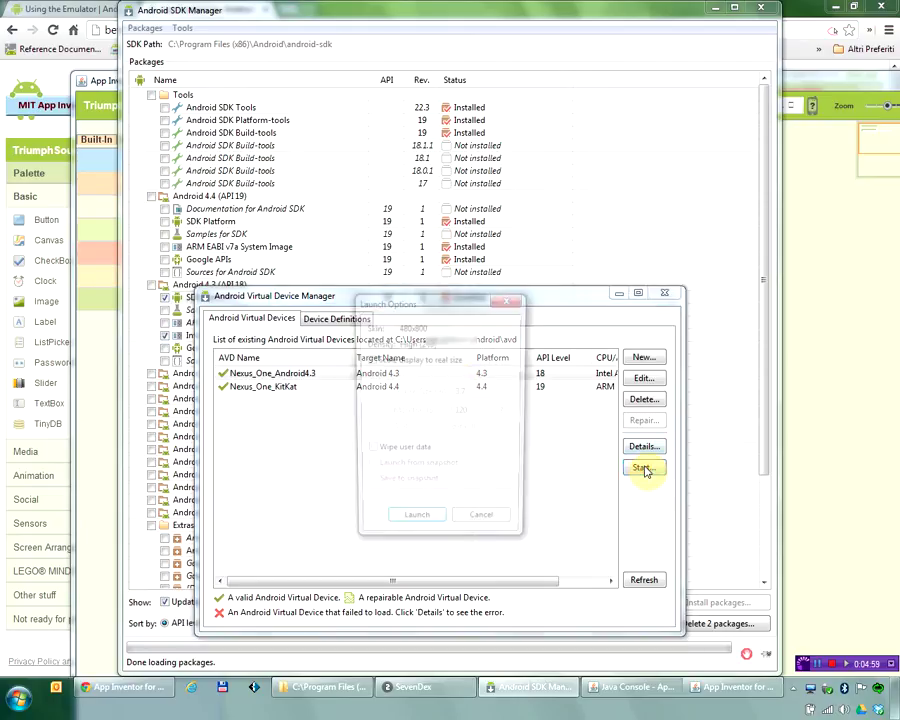
{"action": "left_click", "coordinate": [484, 526]}
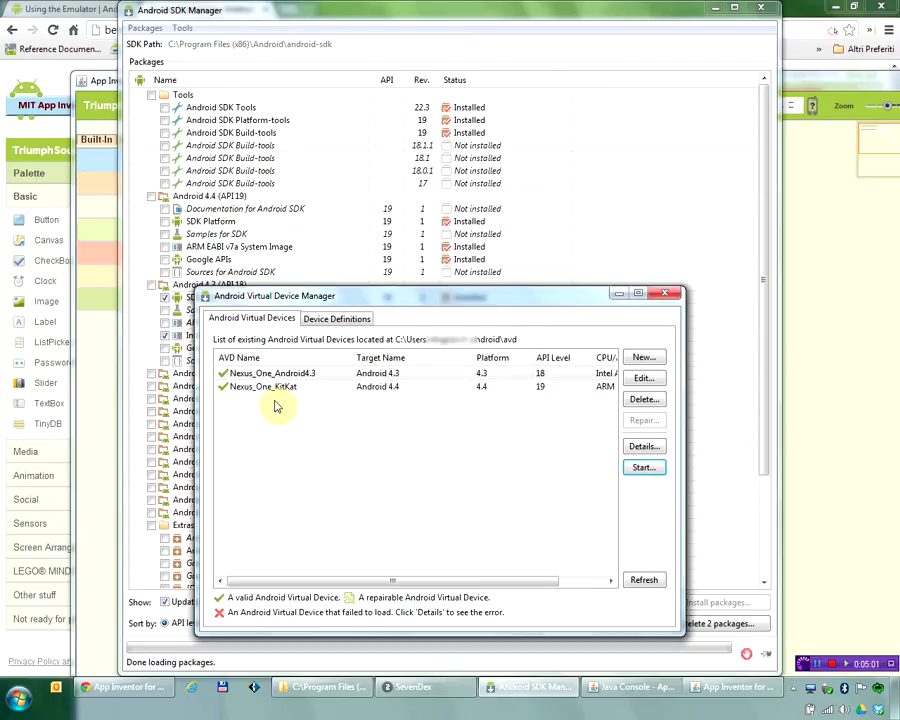
{"action": "left_click", "coordinate": [642, 378]}
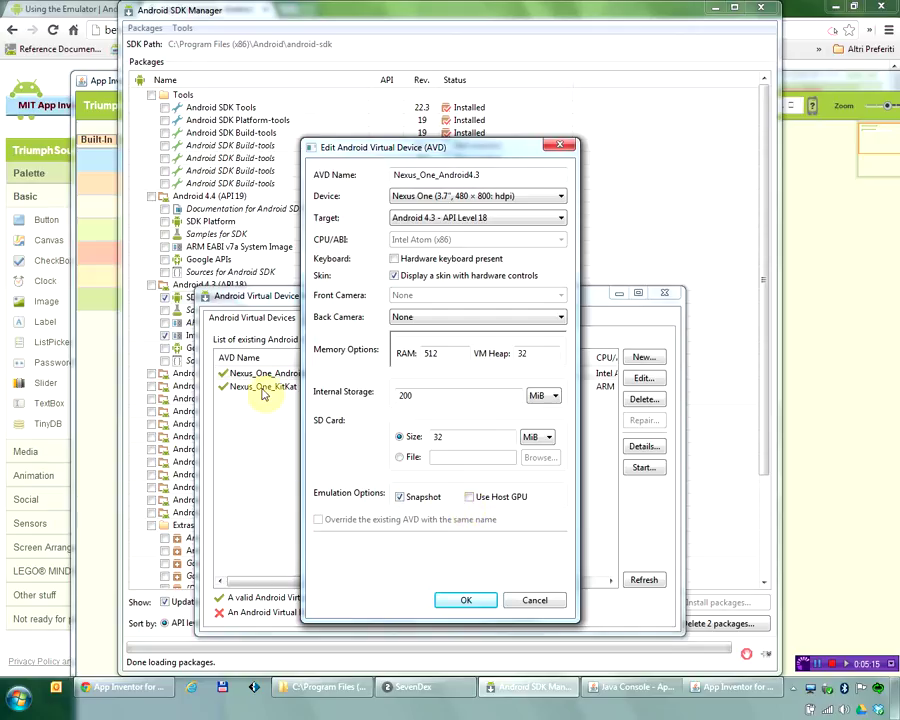
{"action": "left_click", "coordinate": [463, 594]}
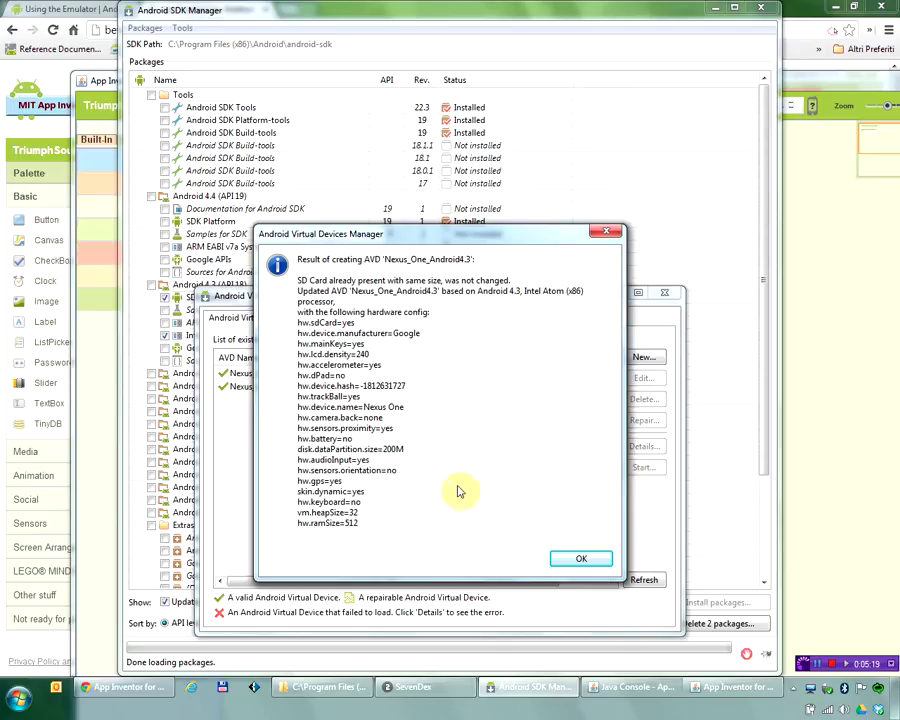
{"action": "left_click", "coordinate": [579, 557]}
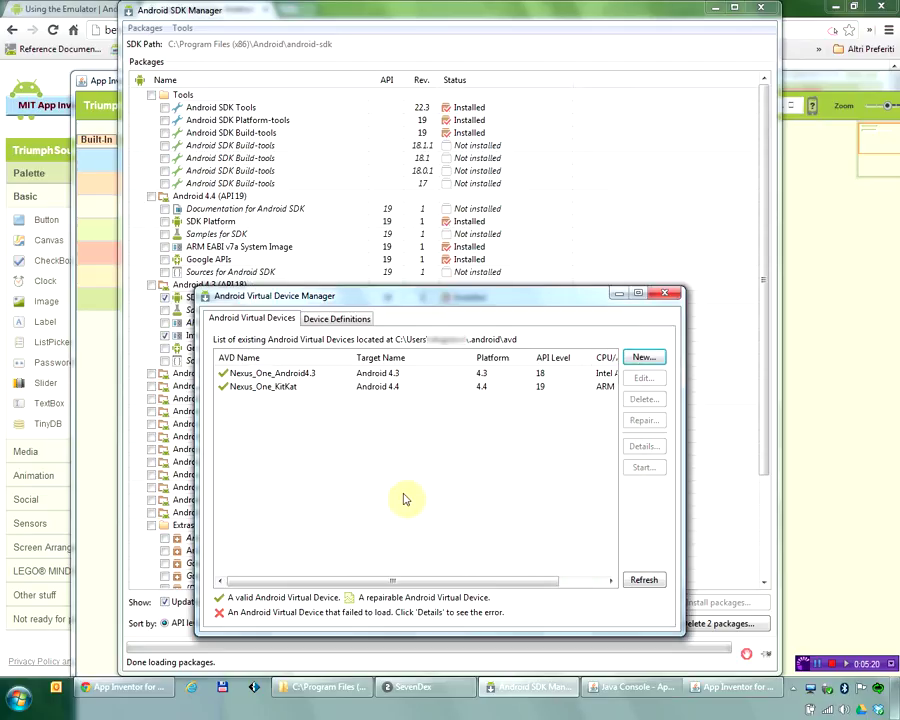
Start a new virtual device from the Nexus 7 device definition, targeting Android 4.3 - API Level 18.
{"action": "left_click", "coordinate": [334, 320]}
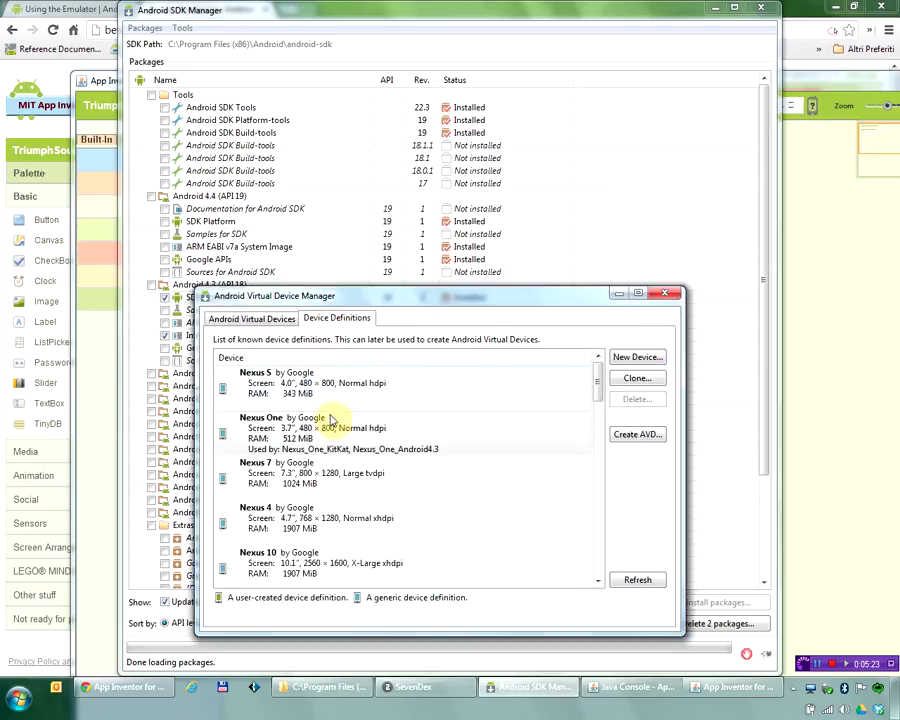
{"action": "left_click", "coordinate": [337, 481]}
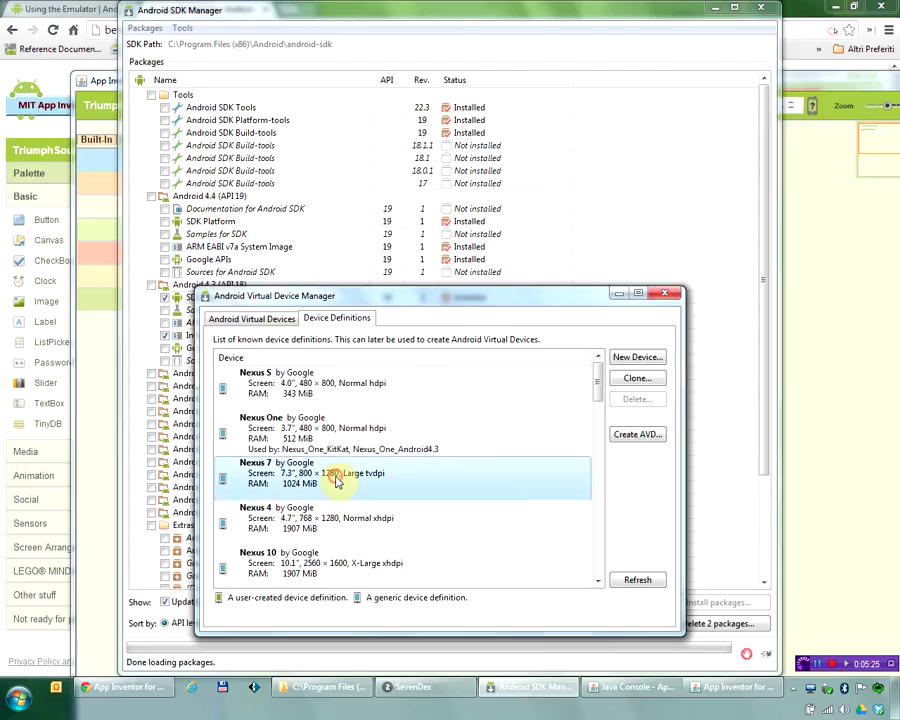
{"action": "left_click", "coordinate": [637, 434]}
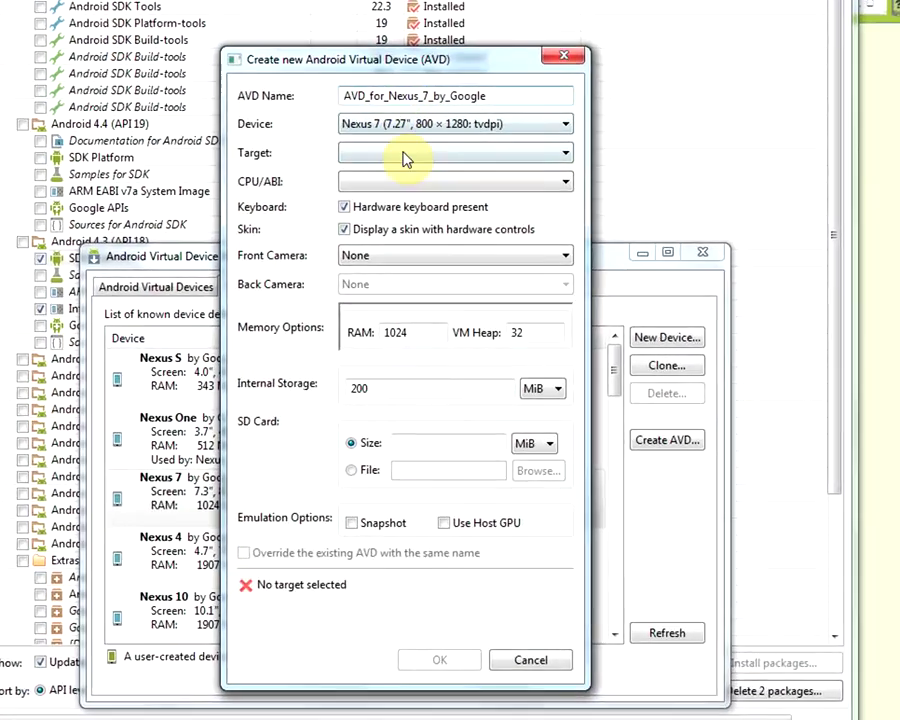
{"action": "left_click", "coordinate": [438, 219]}
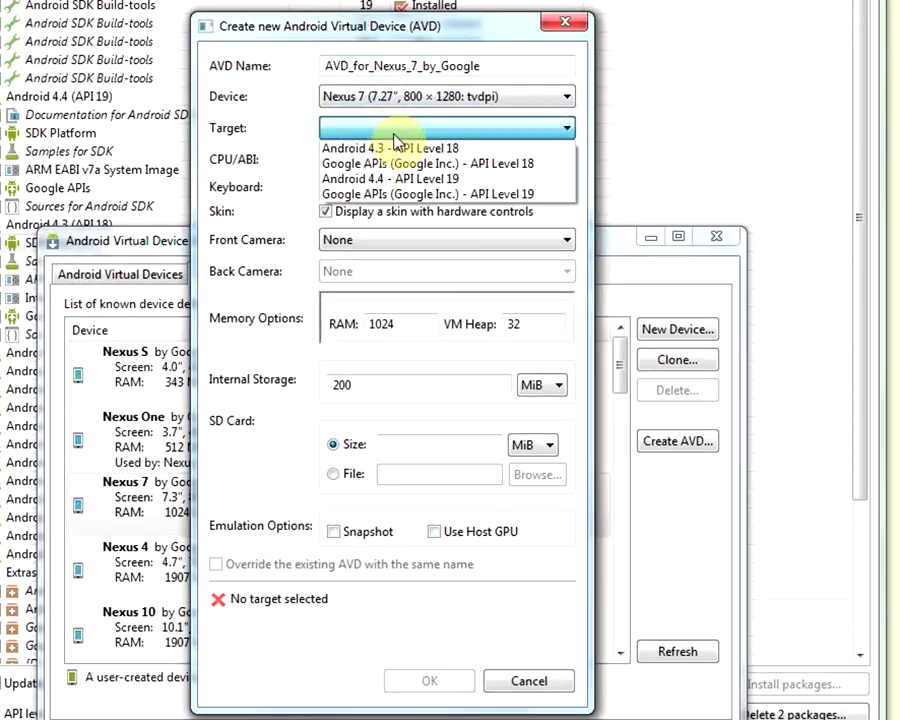
{"action": "left_click", "coordinate": [398, 148]}
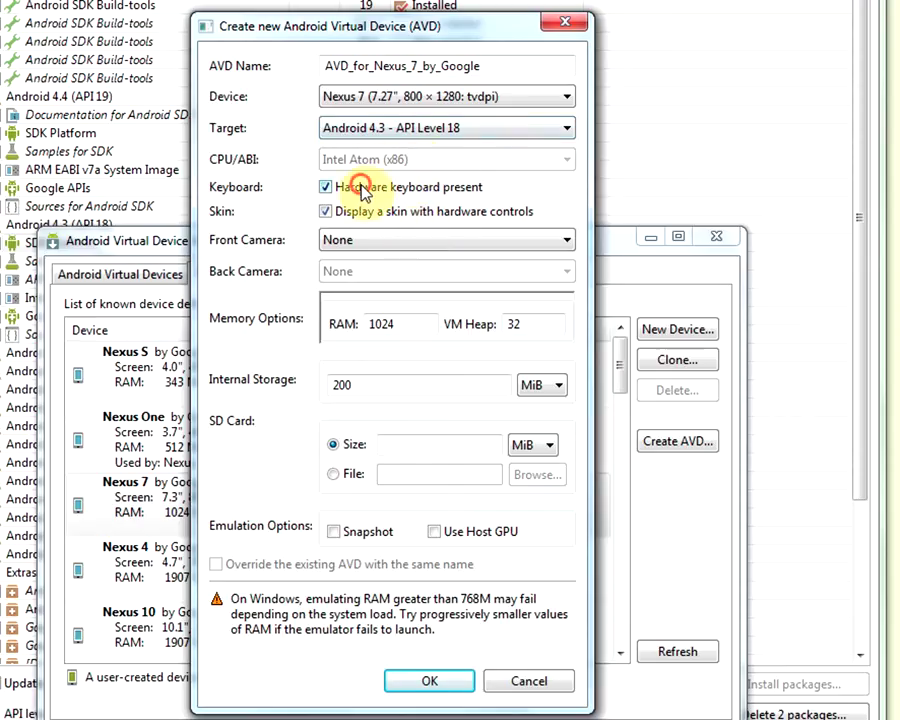
Create the Nexus 7 virtual device without a hardware keyboard, with 512 RAM, a 32 MiB SD card and Snapshot enabled.
{"action": "left_click_drag", "start_coordinate": [400, 324], "coordinate": [337, 328]}
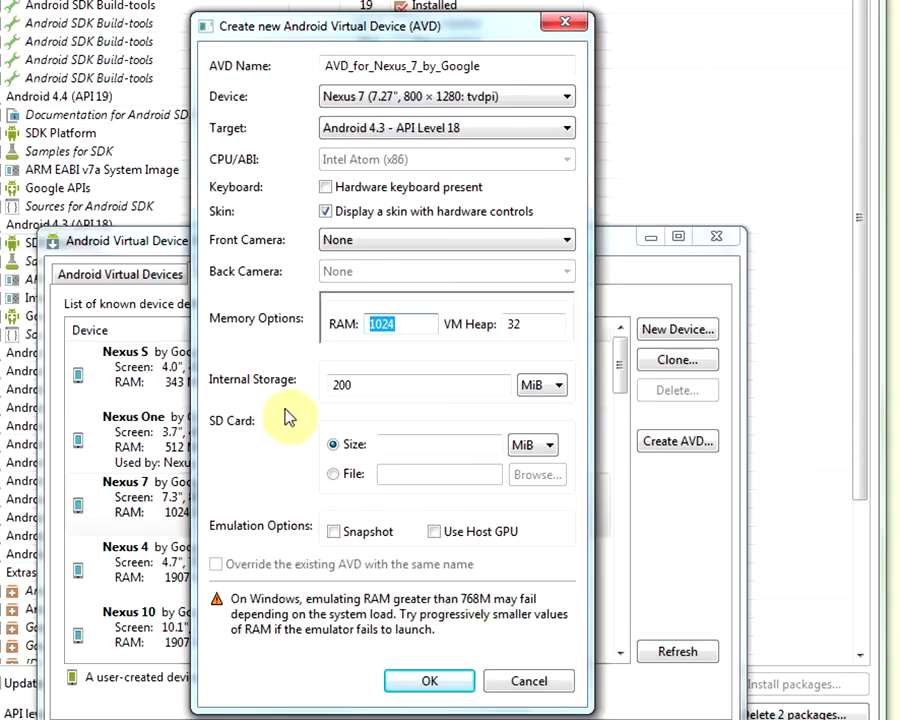
{"action": "type", "text": "512"}
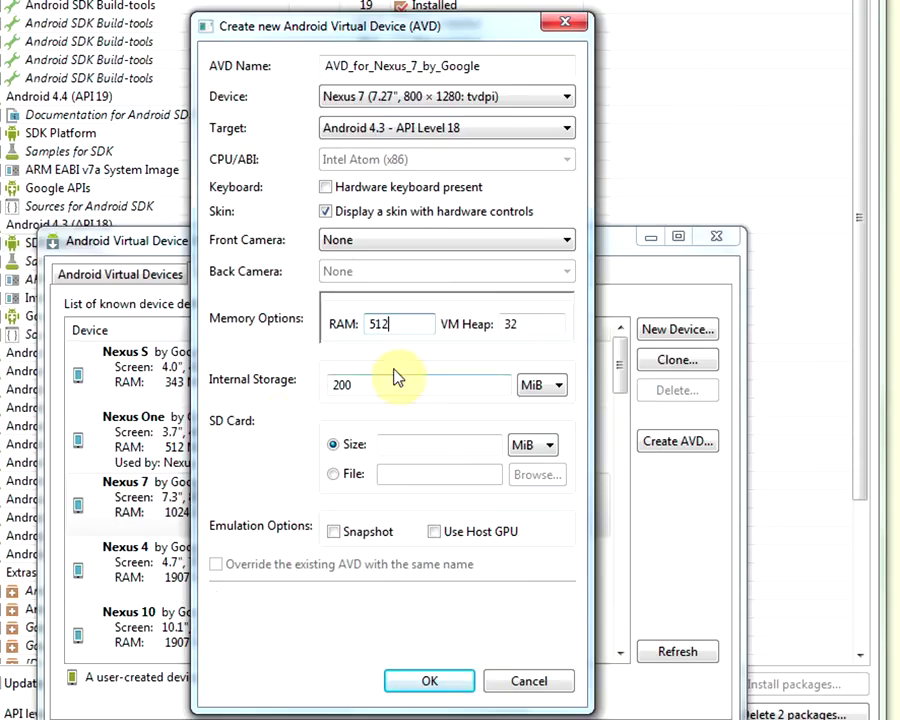
{"action": "left_click", "coordinate": [411, 444]}
{"action": "type", "text": "32"}
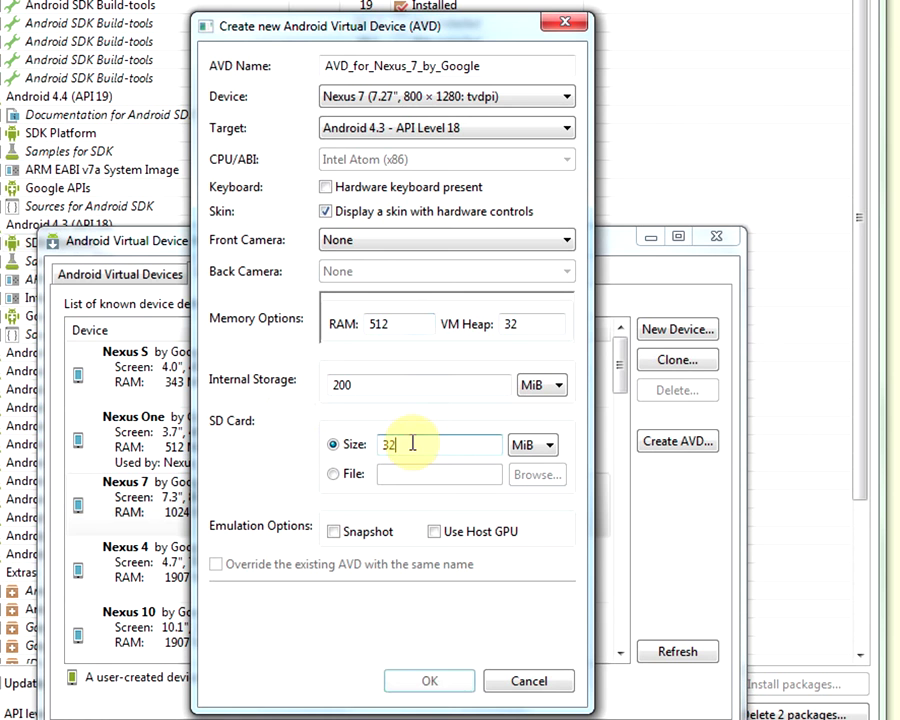
{"action": "left_click", "coordinate": [333, 531]}
{"action": "left_click", "coordinate": [441, 684]}
{"action": "left_click", "coordinate": [572, 621]}
Launch AVD_for_Nexus_7_by_Google from and saving to snapshot, and dismiss the Email error and the welcome screen.
{"action": "left_click", "coordinate": [190, 356]}
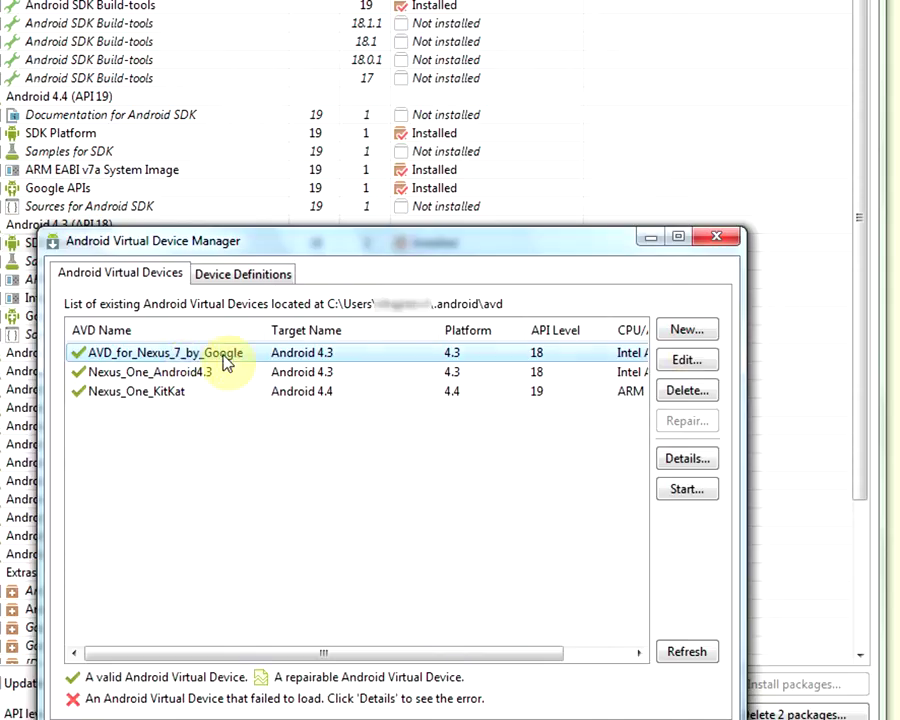
{"action": "left_click", "coordinate": [676, 499]}
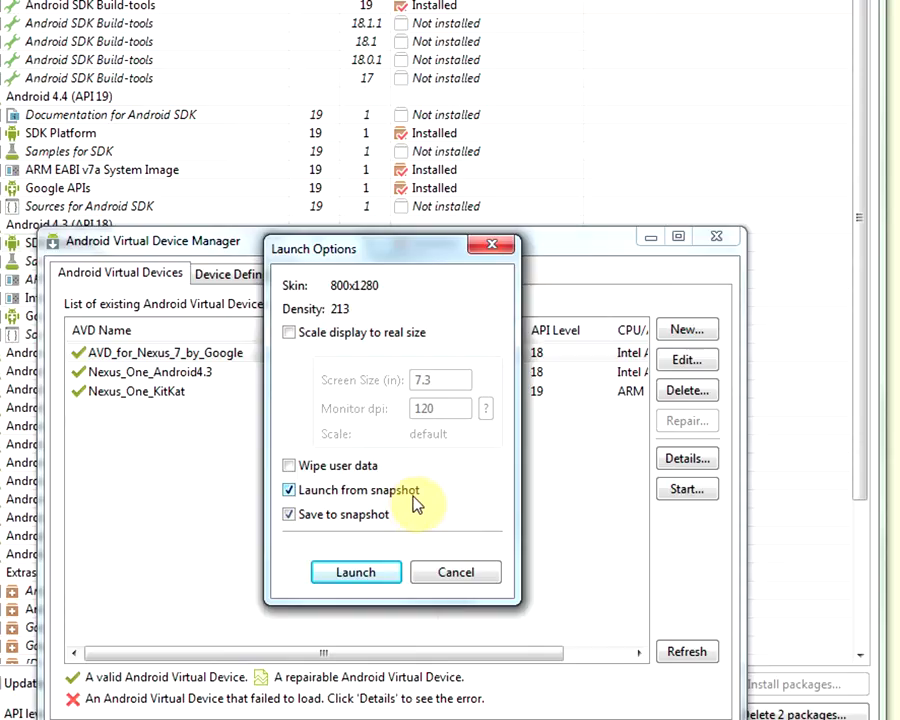
{"action": "left_click", "coordinate": [355, 574]}
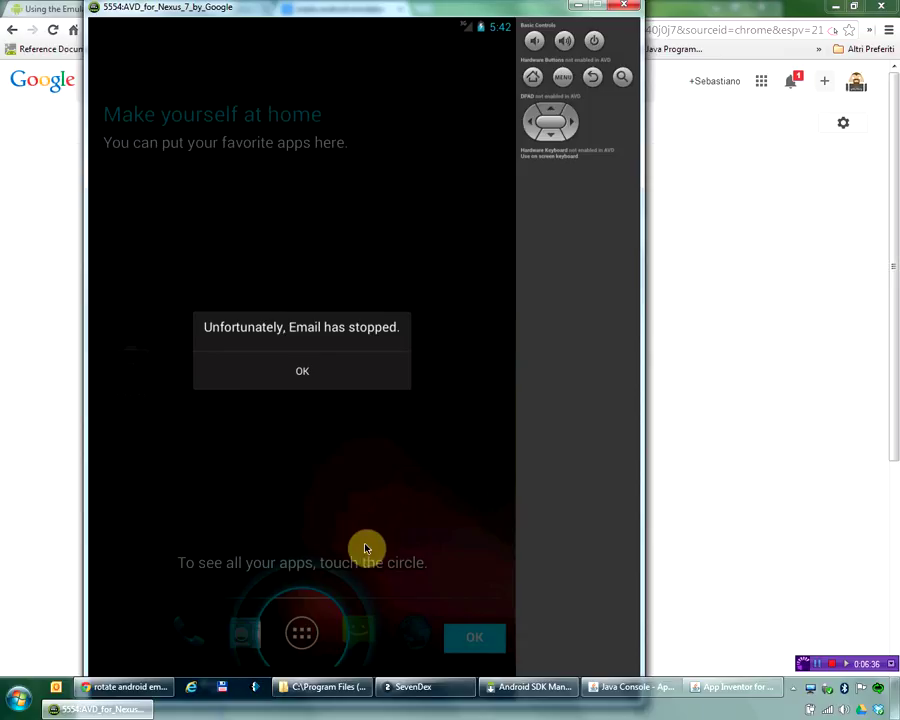
{"action": "left_click", "coordinate": [298, 373]}
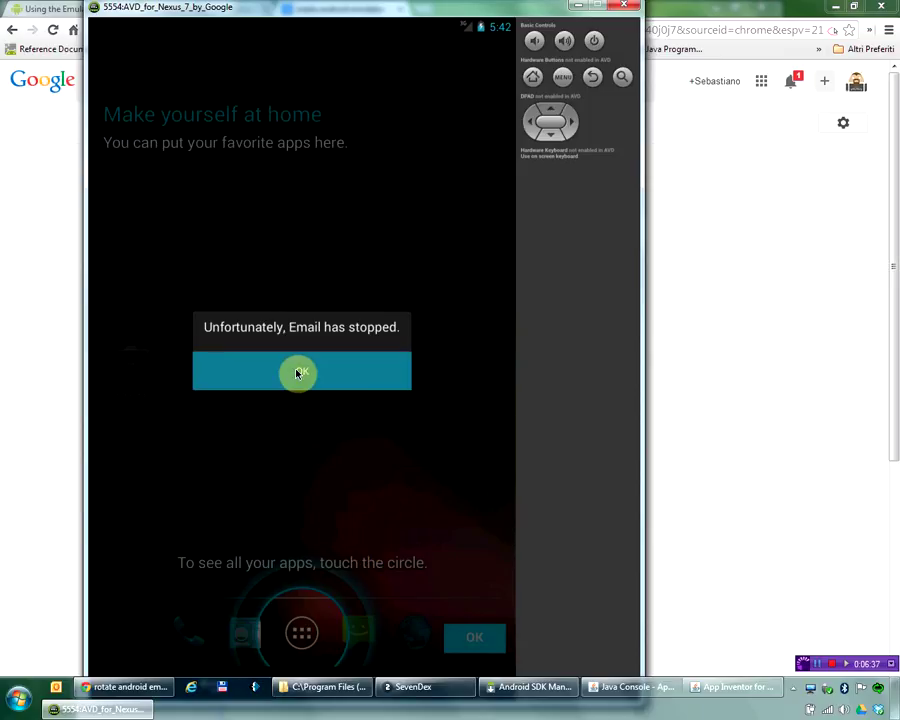
{"action": "left_click", "coordinate": [472, 638]}
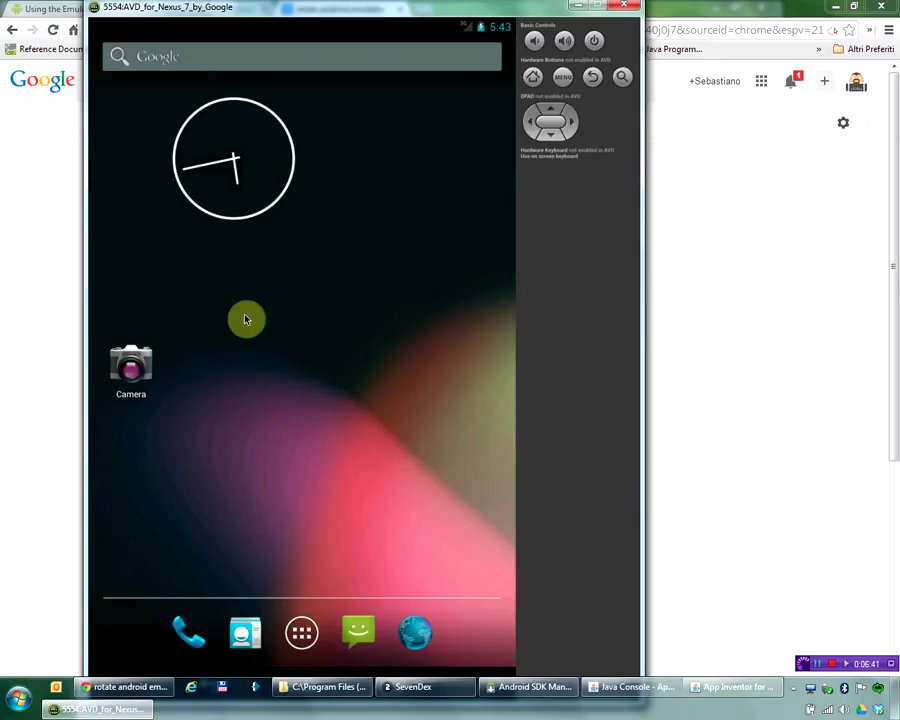
Browse the home screen pages of the Nexus 7 emulator.
{"action": "left_click_drag", "start_coordinate": [409, 282], "coordinate": [176, 274]}
{"action": "left_click_drag", "start_coordinate": [414, 278], "coordinate": [150, 280]}
{"action": "left_click_drag", "start_coordinate": [217, 287], "coordinate": [386, 287]}
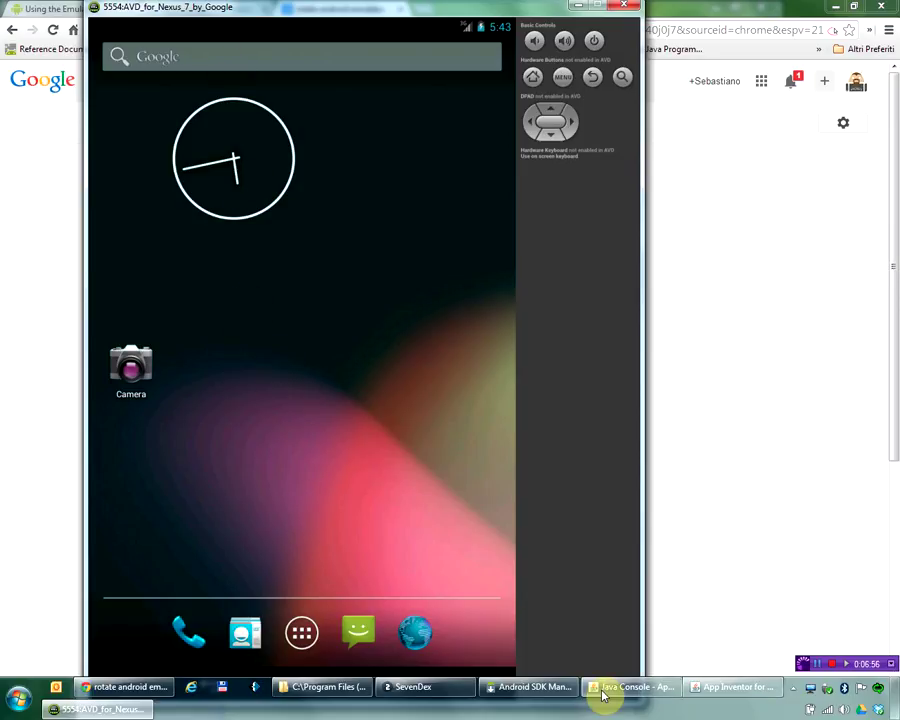
Connect TriumphSound in the App Inventor Blocks Editor to emulator-5554 and test the motorcycle image on the Nexus 7 emulator.
{"action": "left_click", "coordinate": [705, 688]}
{"action": "left_click", "coordinate": [717, 110]}
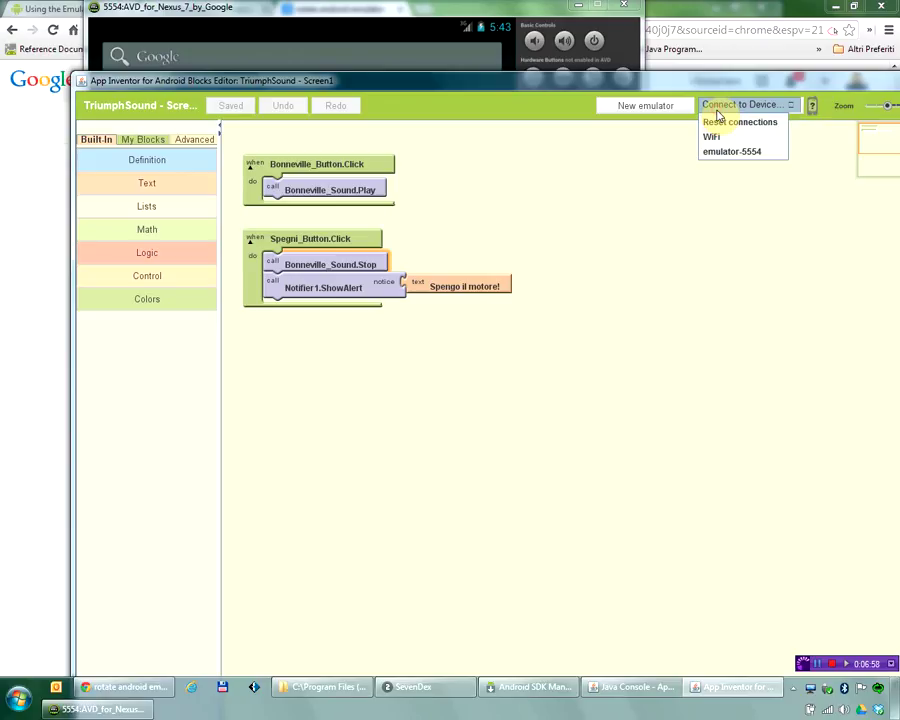
{"action": "left_click", "coordinate": [733, 253]}
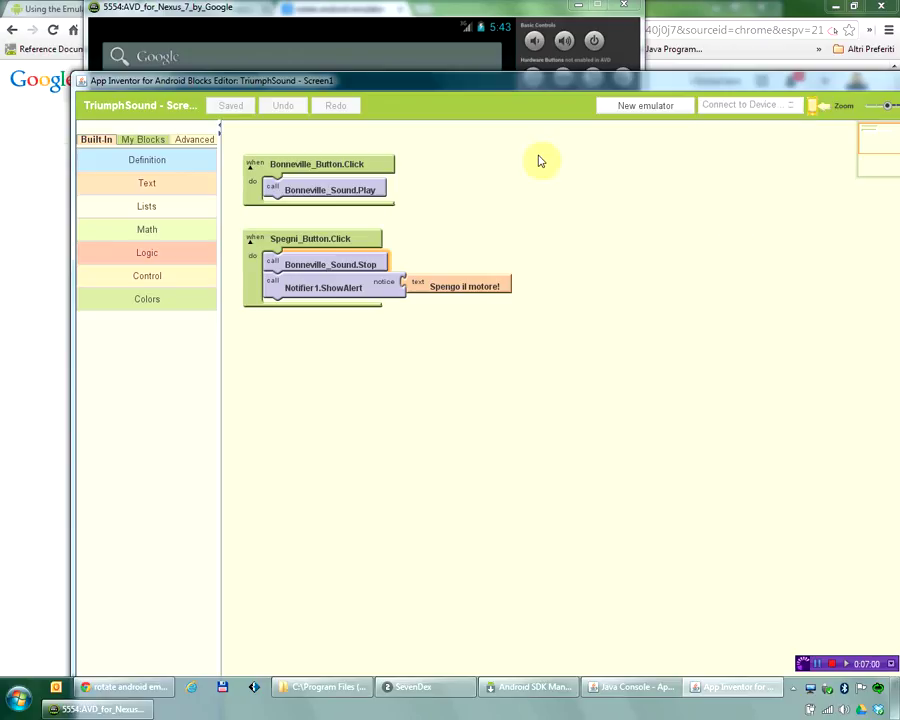
{"action": "left_click", "coordinate": [358, 12]}
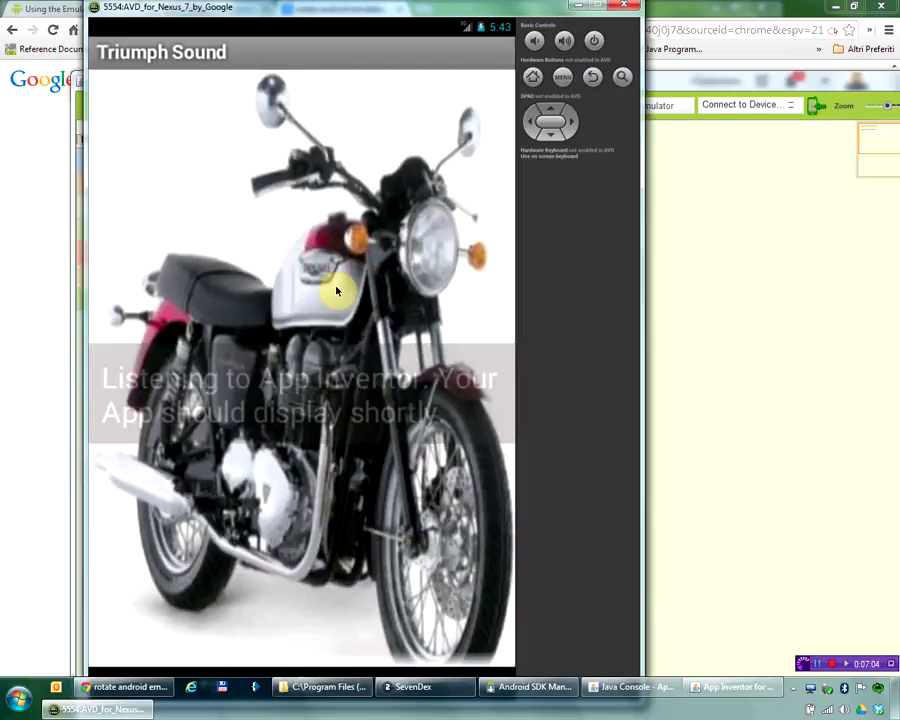
{"action": "left_click_drag", "start_coordinate": [338, 445], "coordinate": [313, 420]}
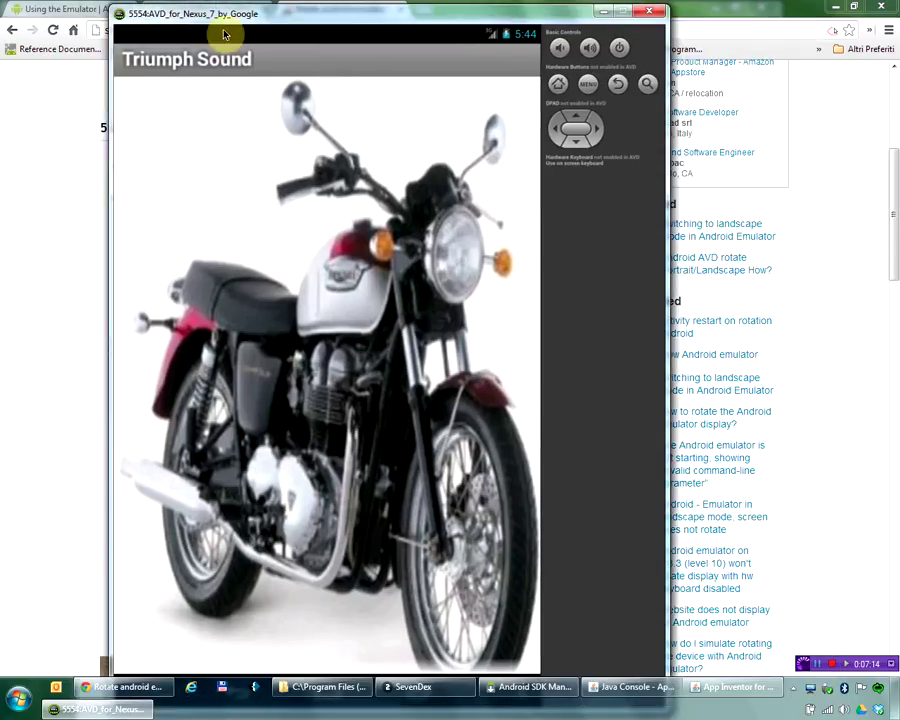
Rotate the Nexus 7 emulator to landscape orientation and test the motorcycle image in the Triumph Sound app.
{"action": "left_click_drag", "start_coordinate": [218, 15], "coordinate": [174, 12]}
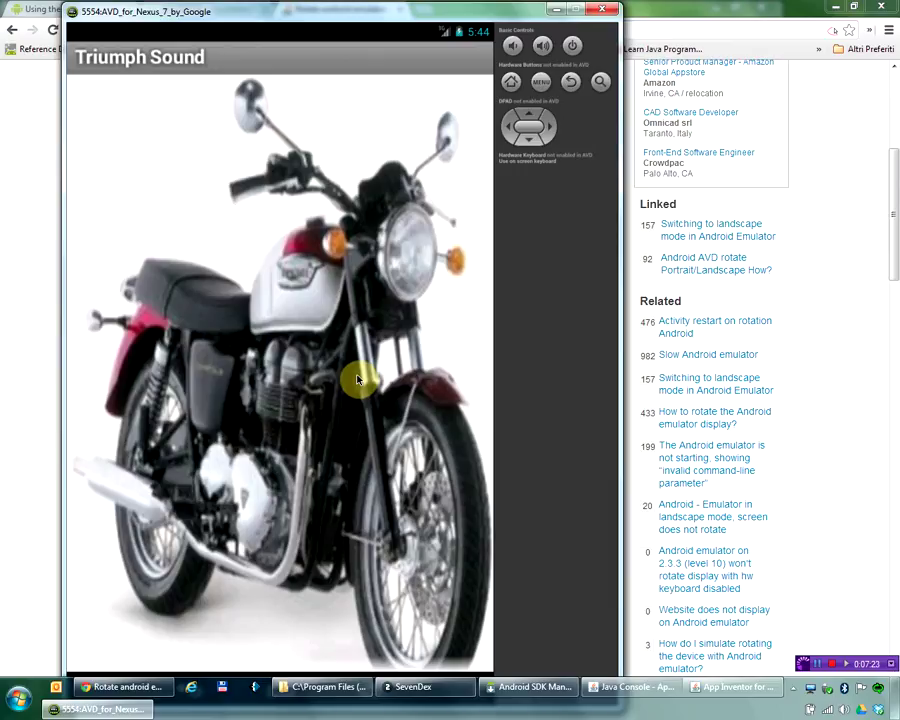
{"action": "key", "text": "ctrl+F11"}
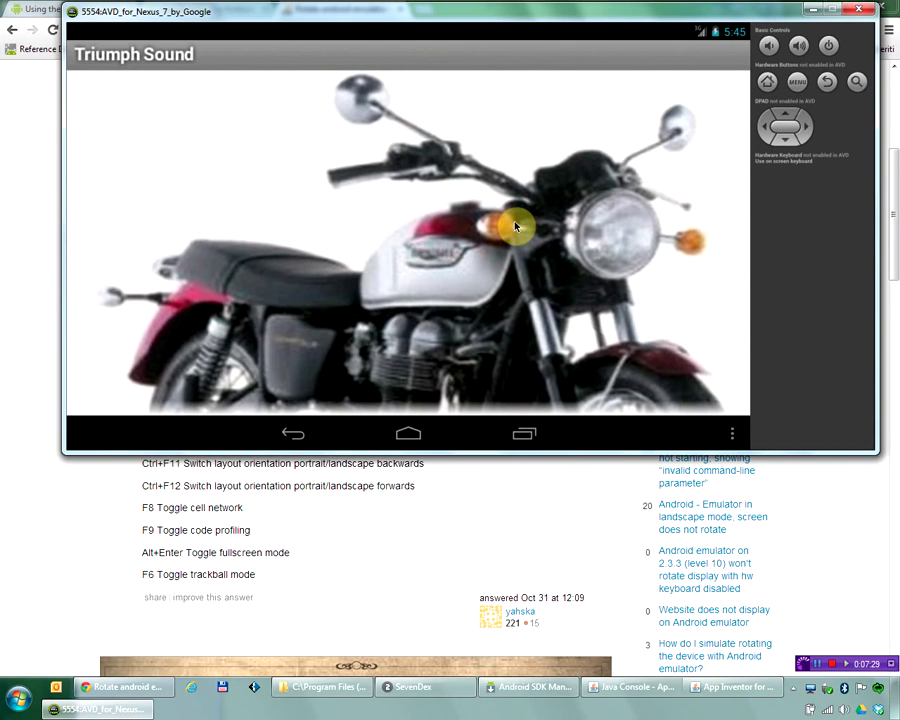
{"action": "left_click", "coordinate": [425, 325]}
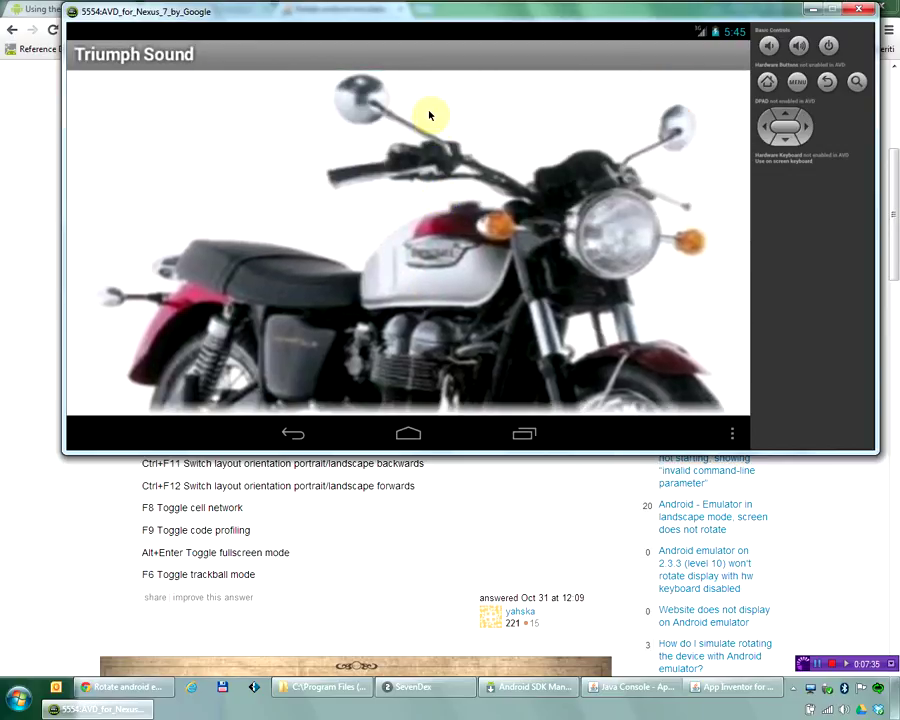
Rotate the Nexus 7 emulator back to portrait orientation and test lowering and raising its volume.
{"action": "key", "text": "ctrl+F11"}
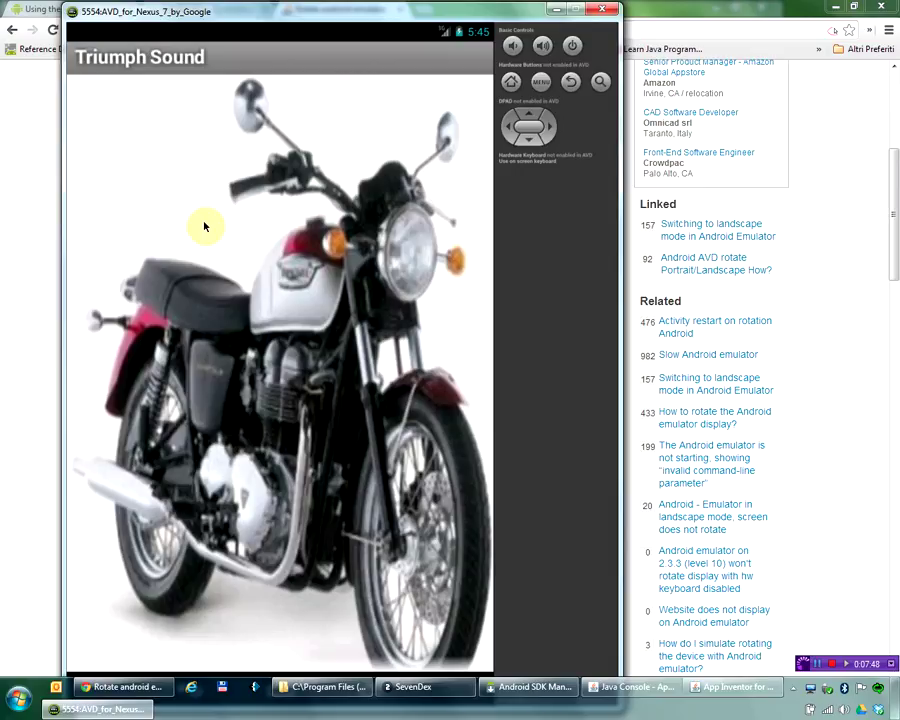
{"action": "key", "text": "ctrl+F5"}
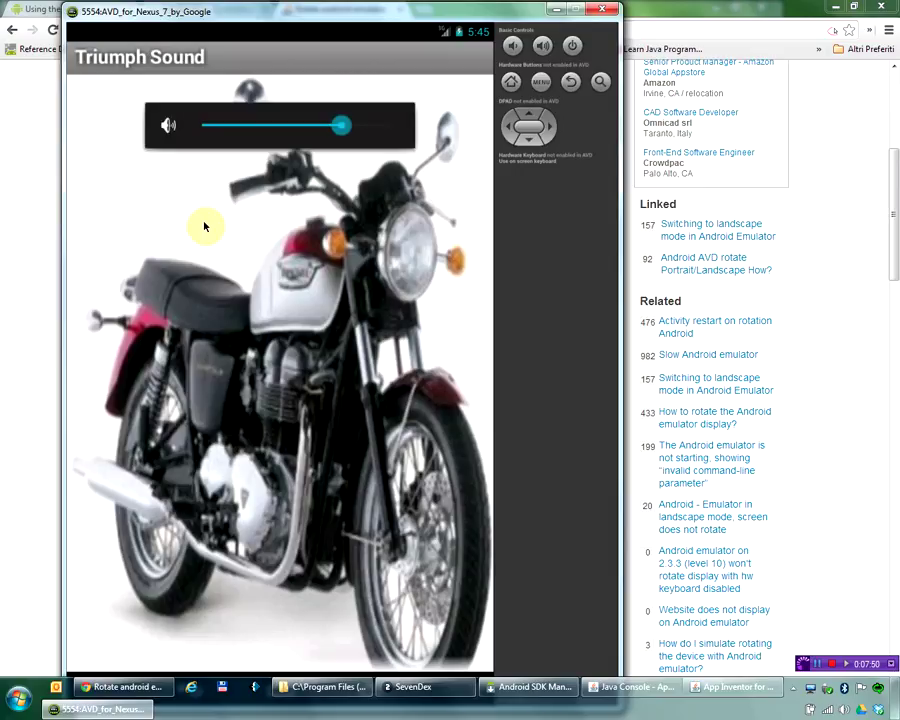
{"action": "key", "text": "ctrl+F5"}
{"action": "key", "text": "ctrl+F6"}
{"action": "key", "text": "ctrl+F6"}
{"action": "key", "text": "ctrl+F6"}
{"action": "key", "text": "ctrl+F6"}
{"action": "key", "text": "ctrl+F5"}
{"action": "left_click", "coordinate": [541, 48]}
{"action": "left_click", "coordinate": [541, 48]}
{"action": "left_click", "coordinate": [540, 47]}
{"action": "left_click", "coordinate": [517, 50]}
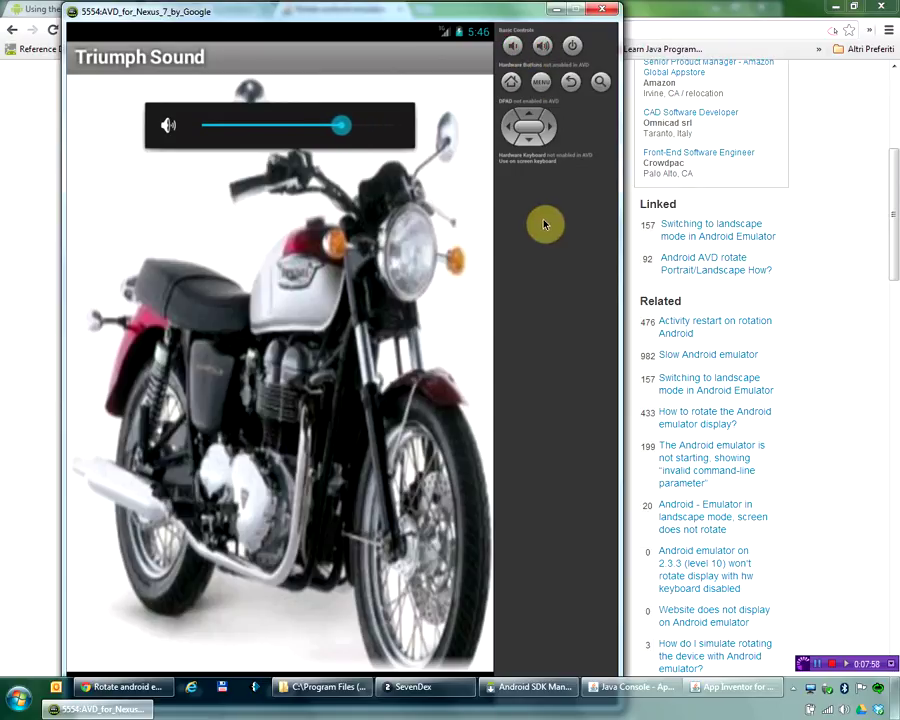
{"action": "left_click", "coordinate": [818, 665]}
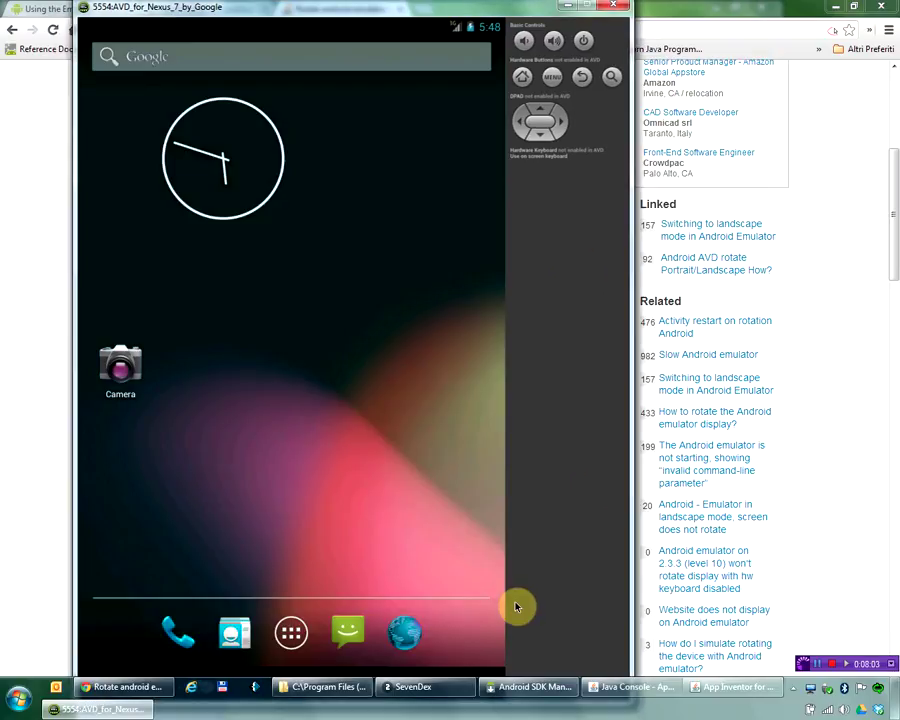
Examine the virtual device files and folders stored in the .android\avd folder.
{"action": "left_click", "coordinate": [512, 687]}
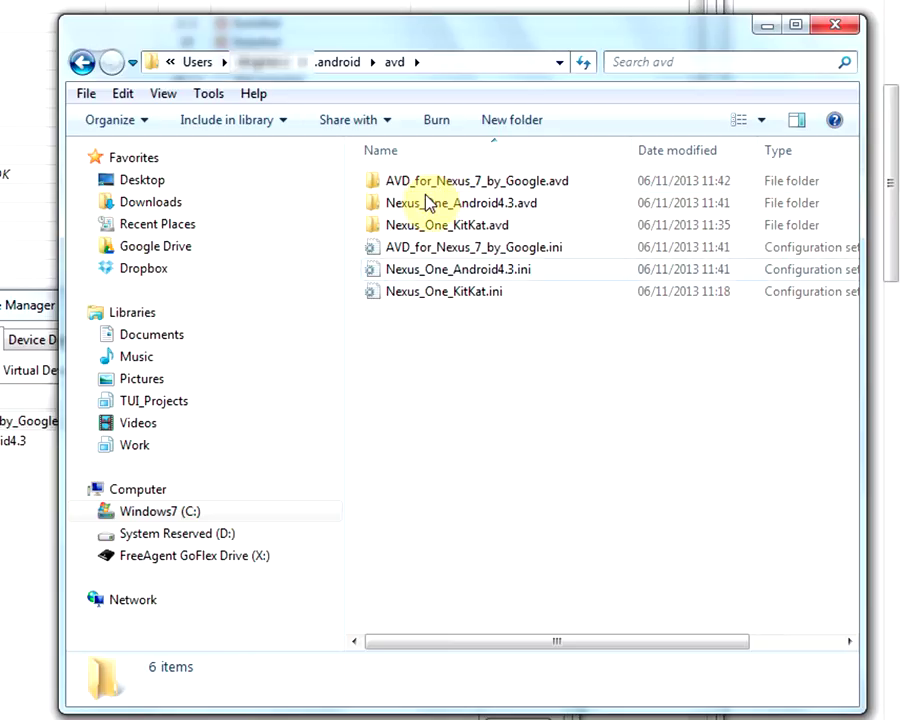
{"action": "left_click", "coordinate": [290, 36]}
{"action": "left_click_drag", "start_coordinate": [185, 45], "coordinate": [137, 33]}
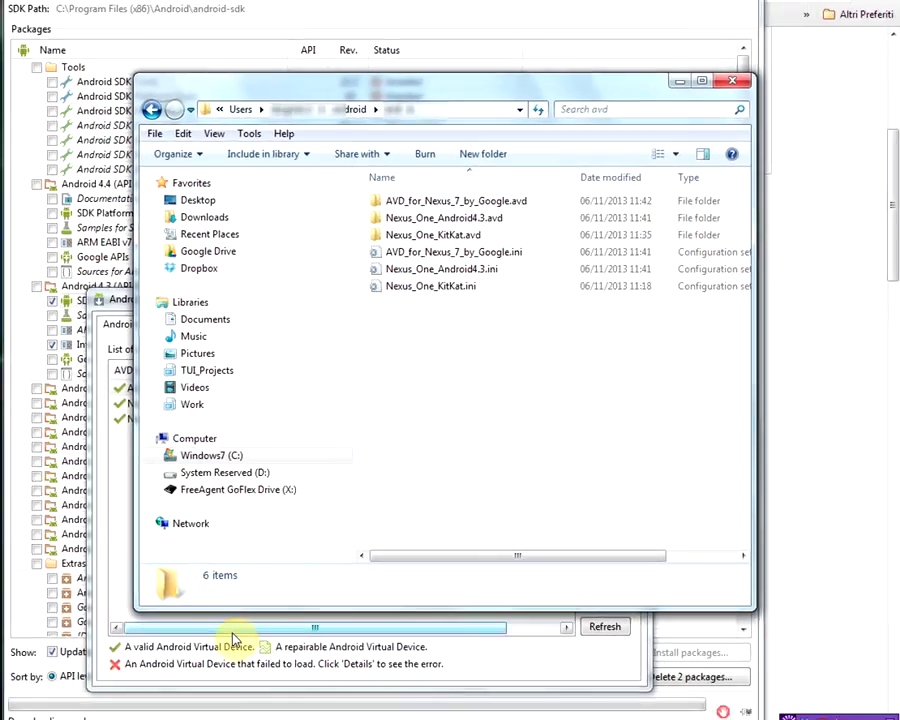
Delete the Nexus_One_KitKat virtual device in the Android Virtual Device Manager and check the avd folder's contents.
{"action": "left_click", "coordinate": [310, 520]}
{"action": "left_click", "coordinate": [288, 403]}
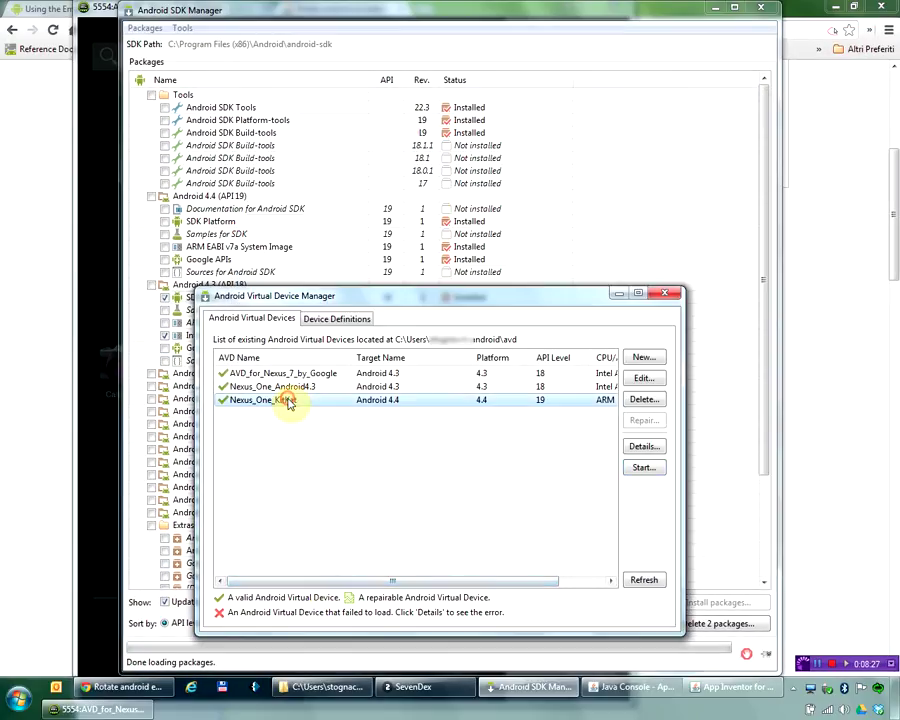
{"action": "left_click", "coordinate": [645, 401]}
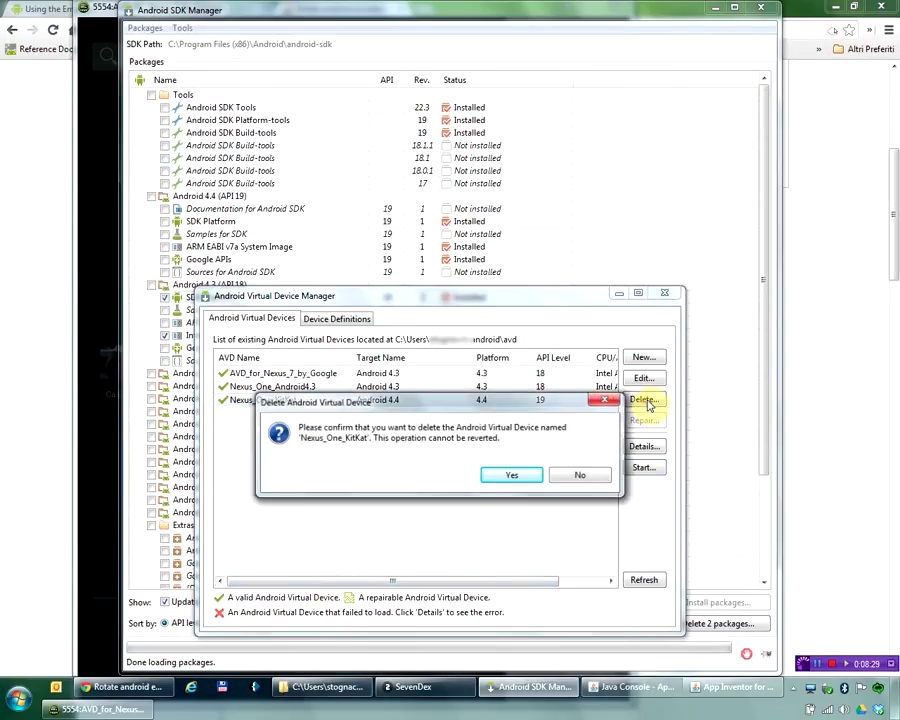
{"action": "left_click", "coordinate": [511, 475]}
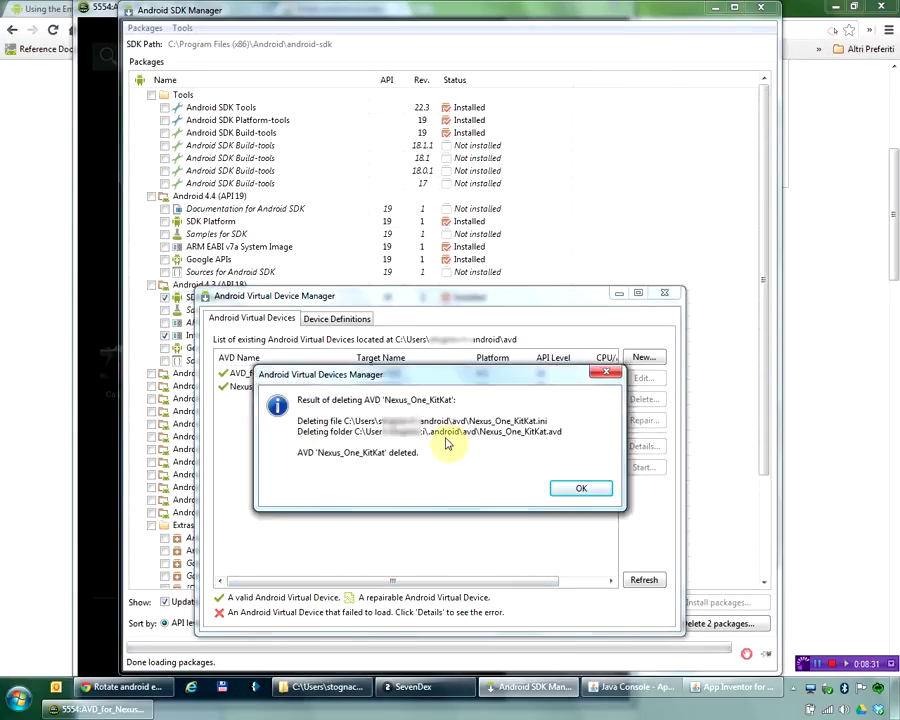
{"action": "left_click", "coordinate": [580, 489]}
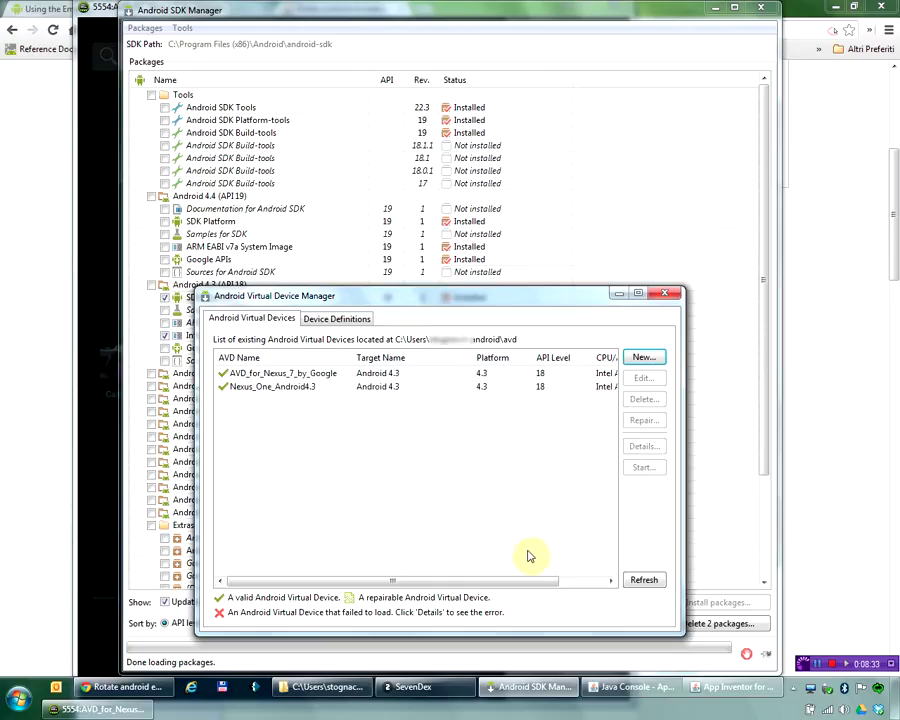
{"action": "left_click", "coordinate": [329, 687]}
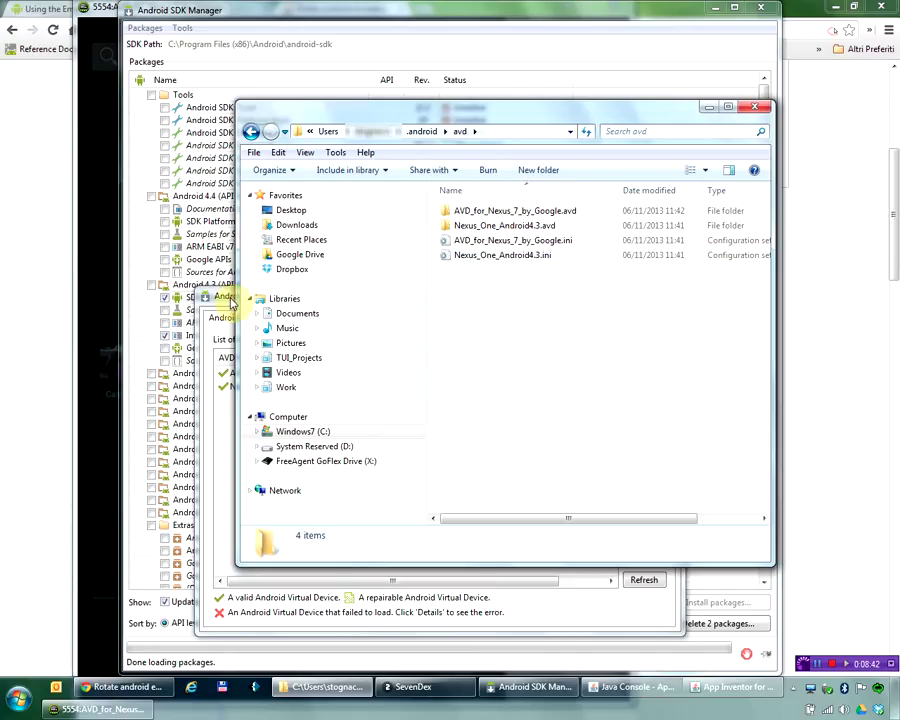
Bring the Nexus 7 emulator to the front and switch to Chrome to view the App Inventor Tutorials - SeblogApps YouTube channel.
{"action": "left_click", "coordinate": [140, 10]}
{"action": "left_click", "coordinate": [98, 8]}
{"action": "left_click", "coordinate": [310, 411]}
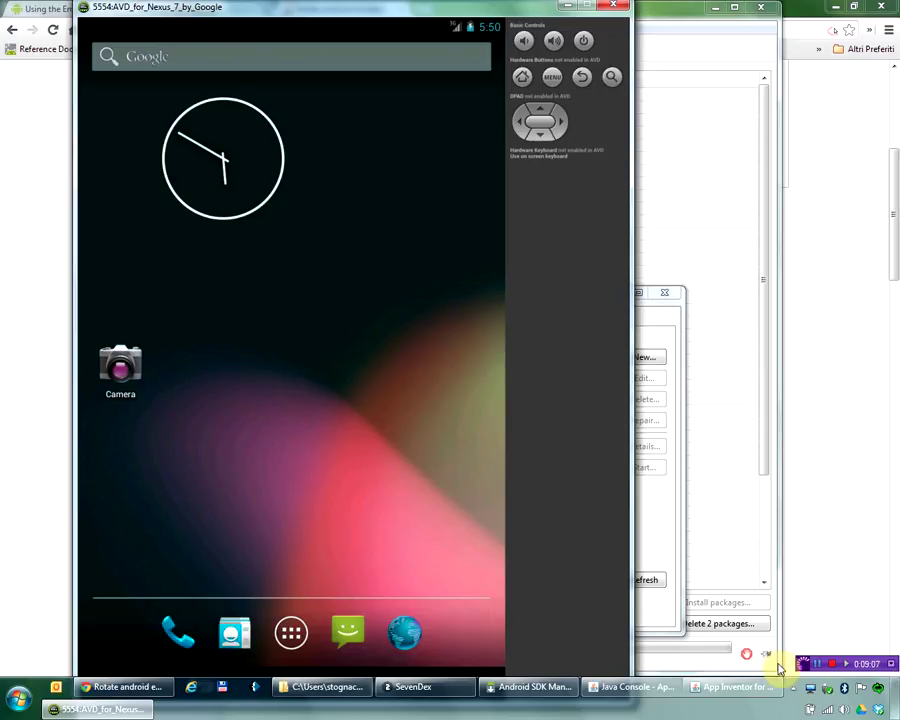
{"action": "key", "text": "alt+Tab"}
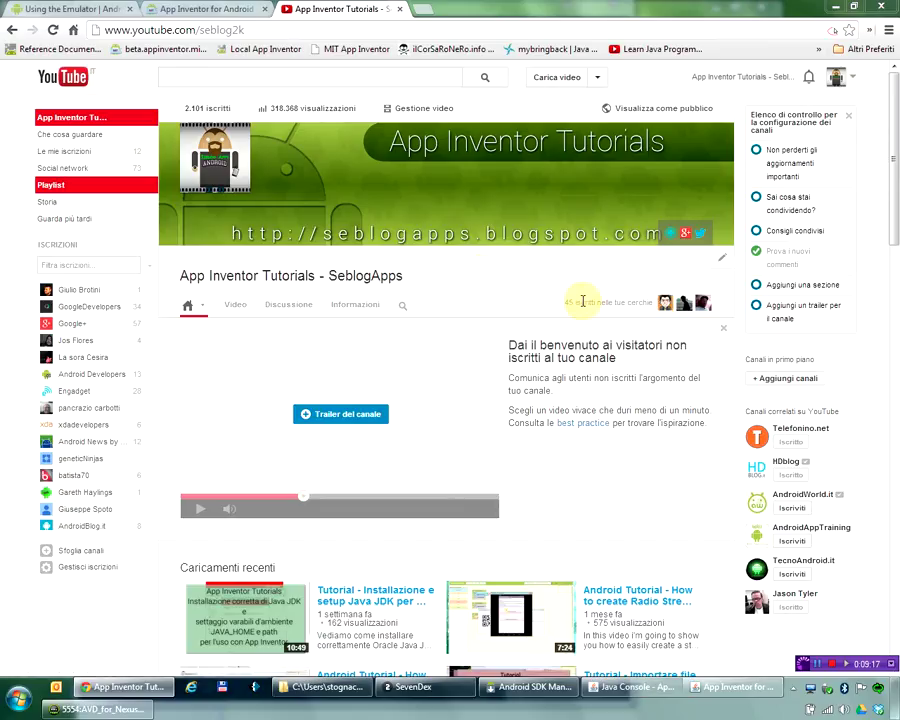
{"action": "left_click", "coordinate": [404, 211]}
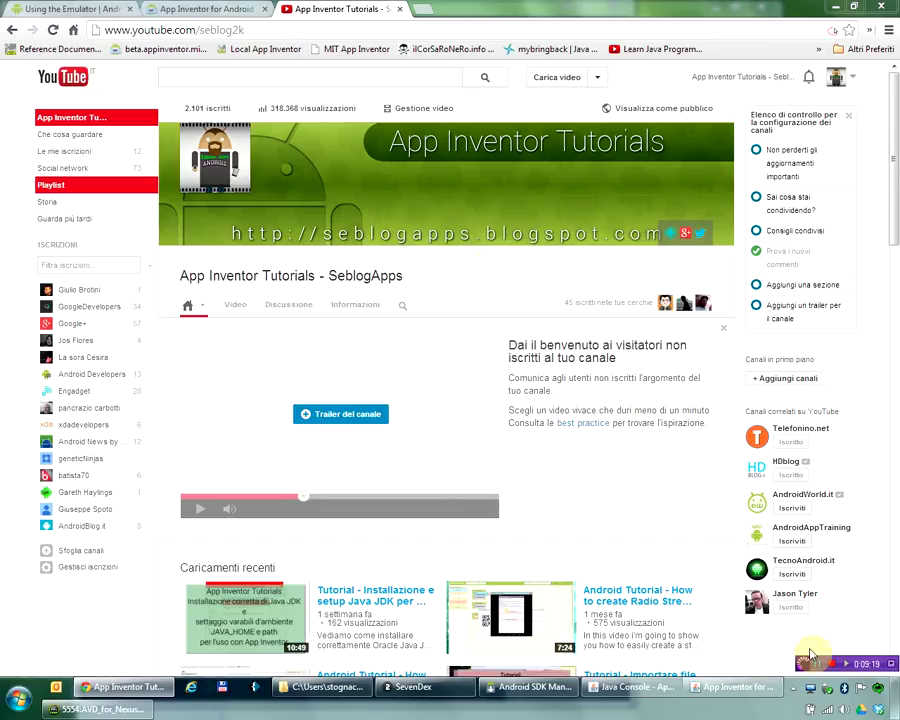